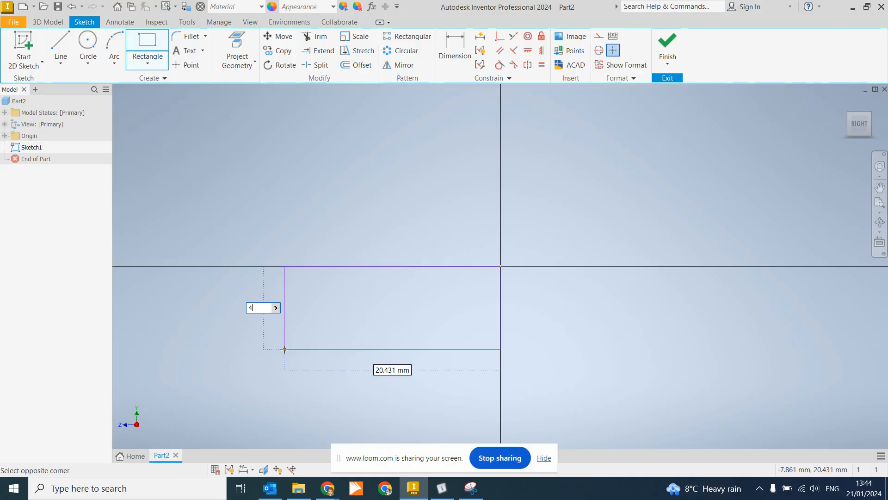
- Complete the rectangle from the origin as 4 mm high and 8 mm wide, and place its height dimension on the rectangle's right side
key("Tab")
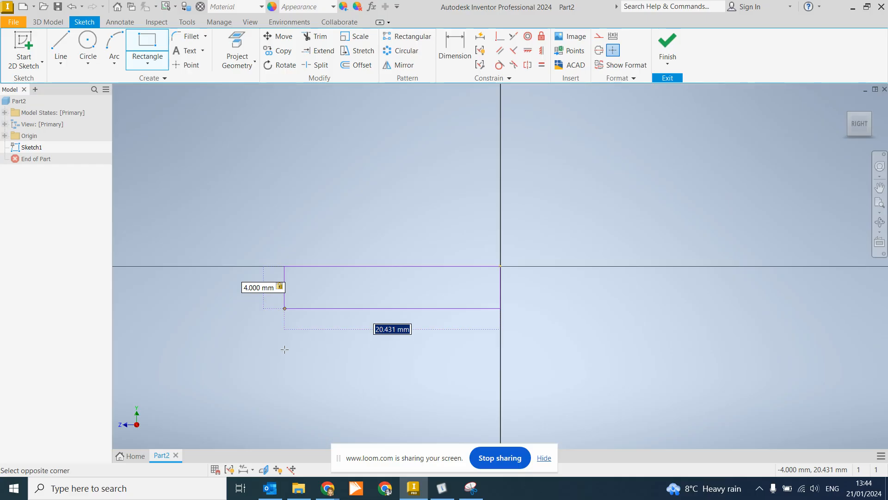
type("8")
left_click(327, 488)
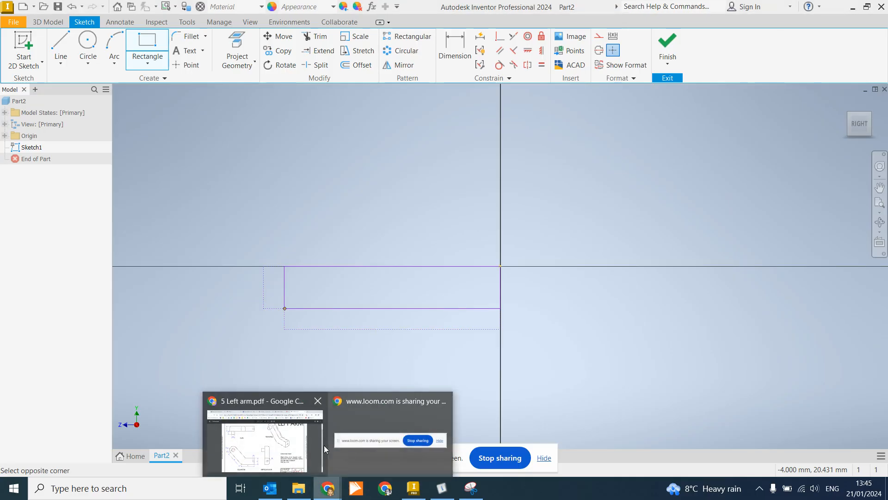
left_click(284, 455)
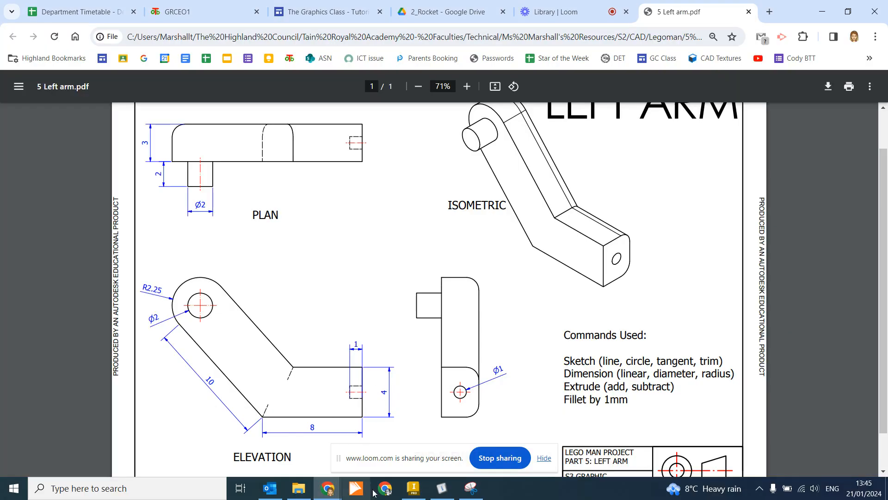
left_click(413, 488)
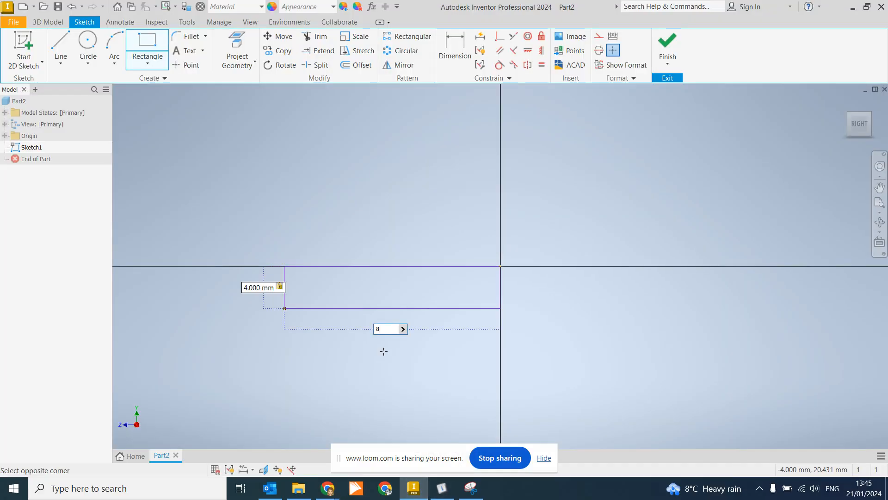
key("Return")
scroll(405, 250, "down", 3)
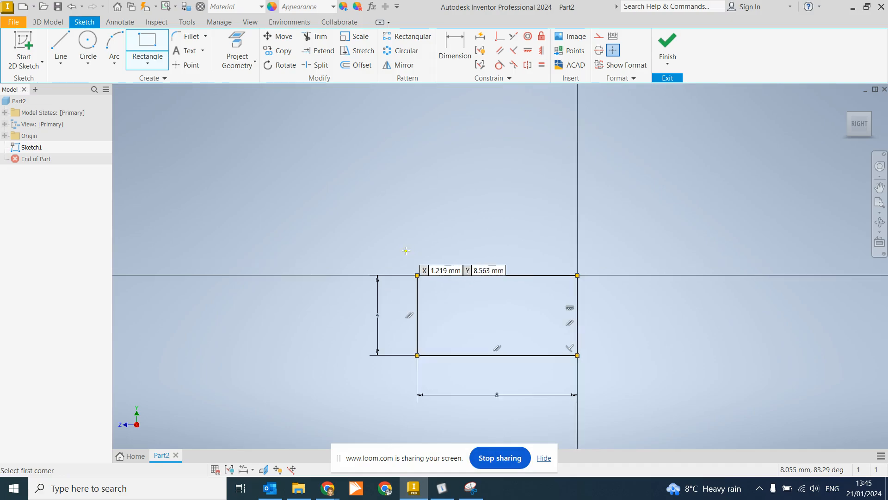
middle_click_drag(401, 221, 418, 221)
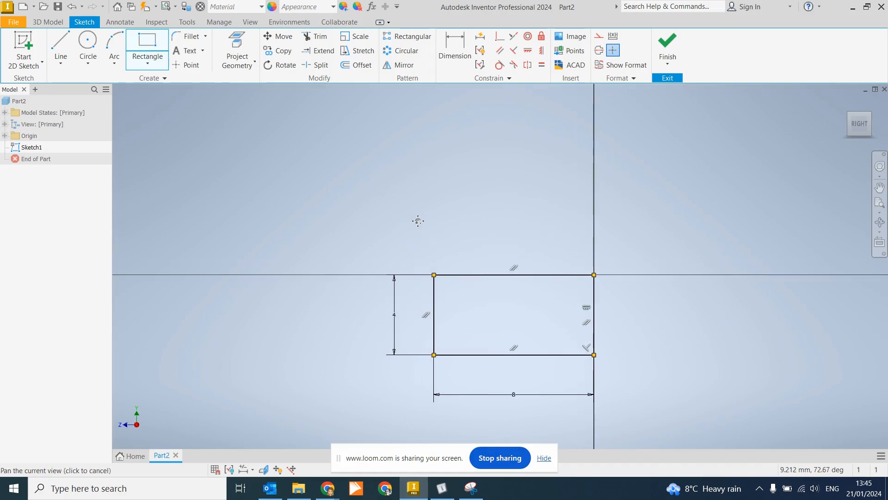
key("Escape")
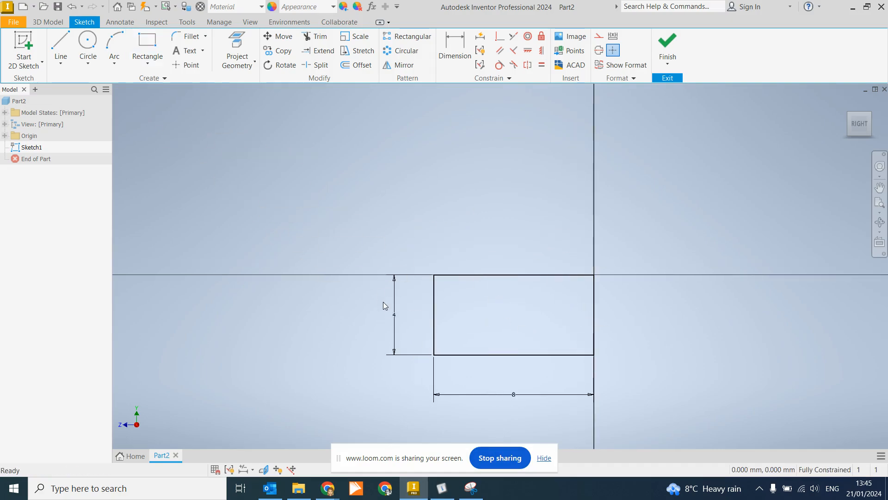
left_click_drag(396, 317, 652, 323)
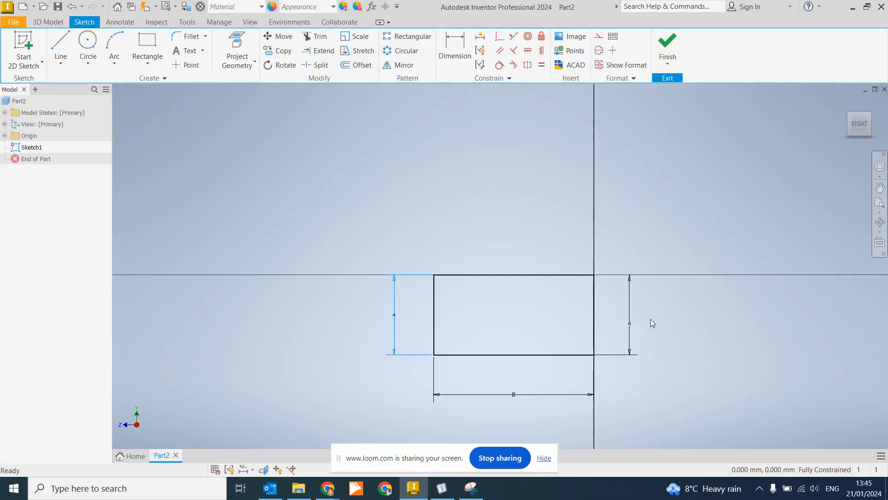
left_click(651, 319)
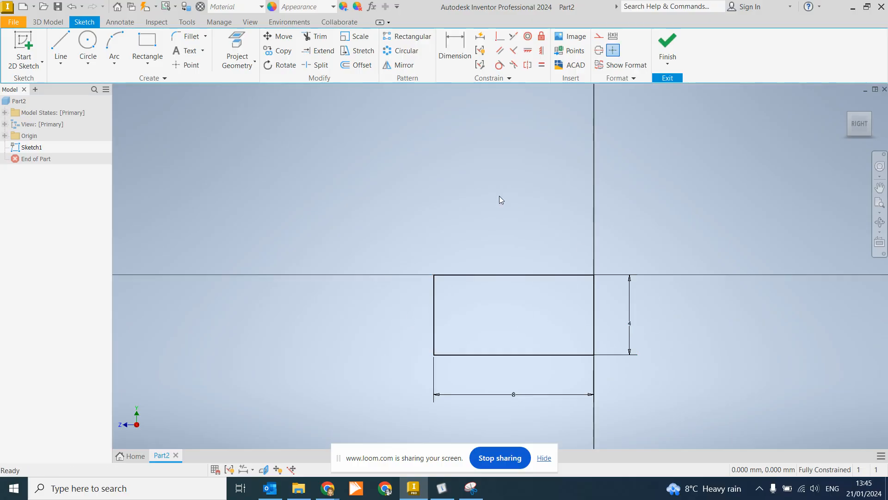
- Draw a 10 mm line from the rectangle's lower-left corner, sloping up and outward at 50 degrees from its left edge
left_click(60, 44)
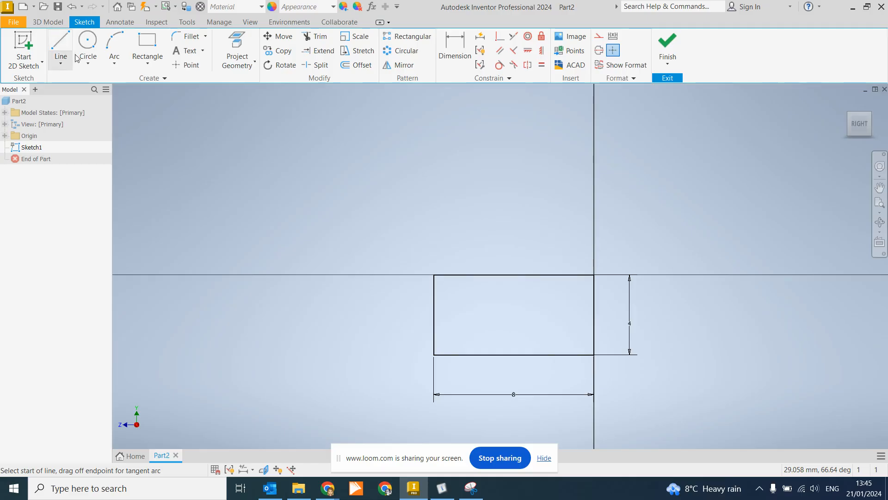
left_click(434, 354)
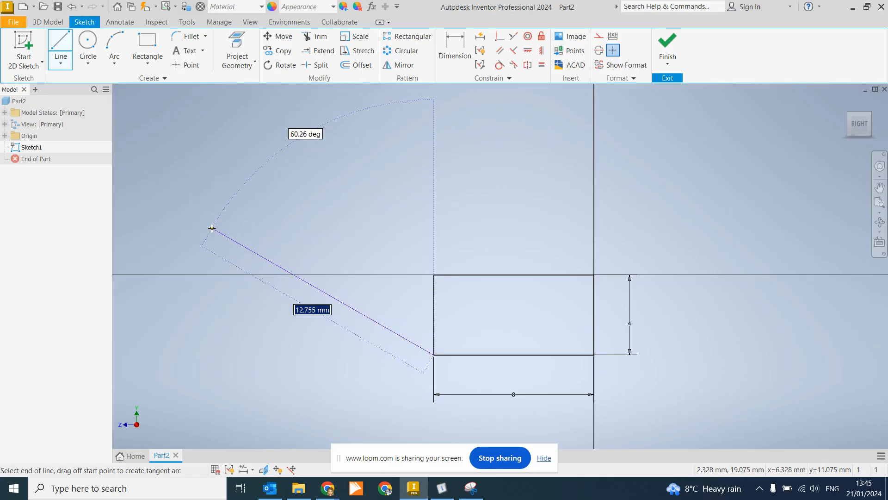
type("10")
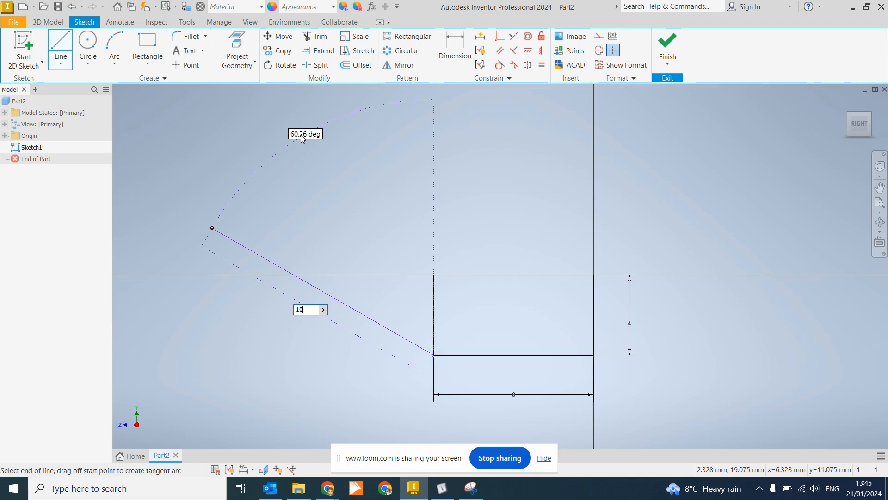
key("Tab")
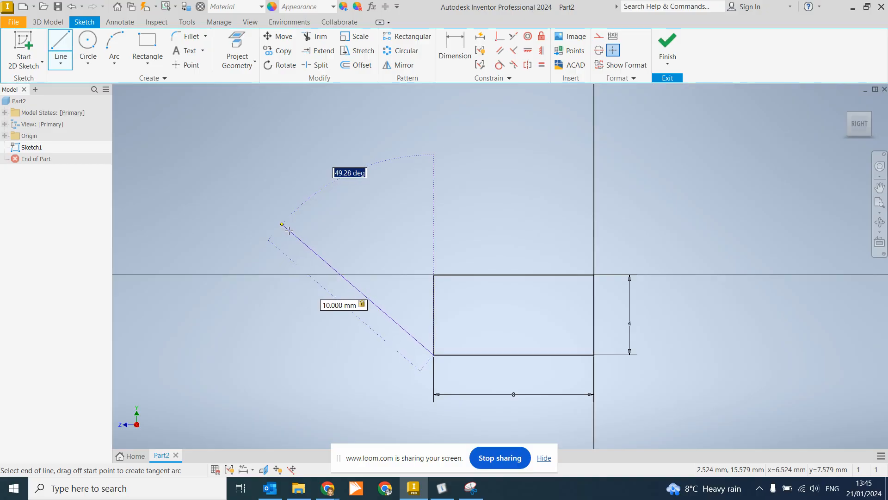
type("50")
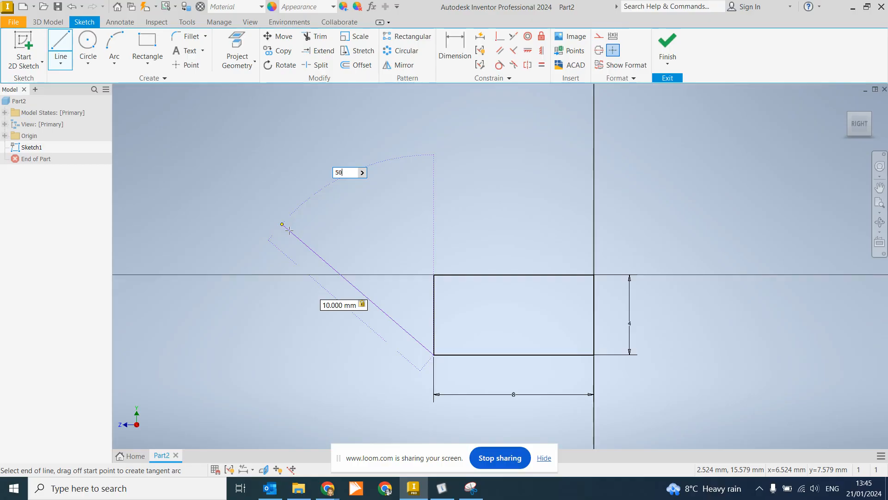
key("Return")
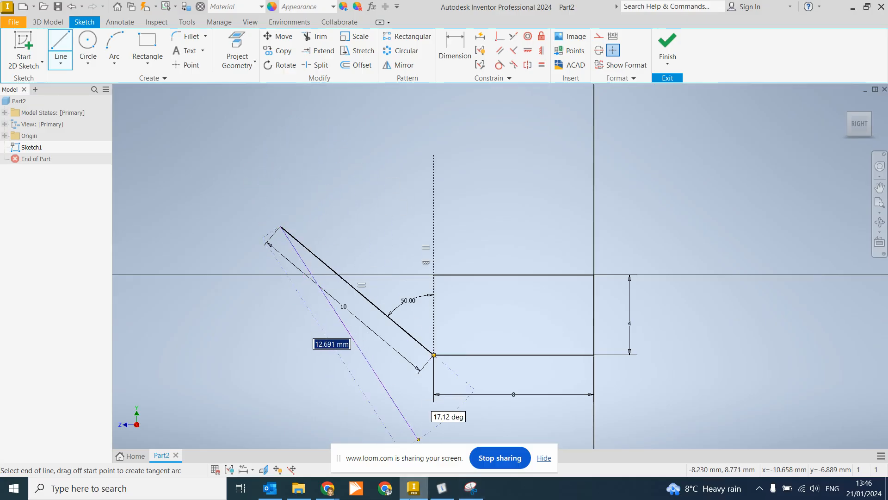
- Check the arm radius in the PDF drawing and draw a 2.25 mm line perpendicular to the sloping line from its upper end
left_click(265, 440)
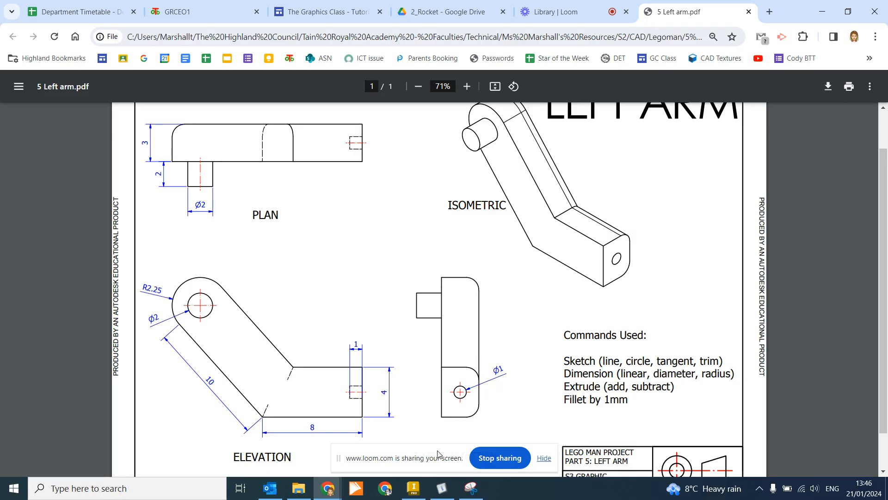
left_click(414, 488)
left_click(280, 227)
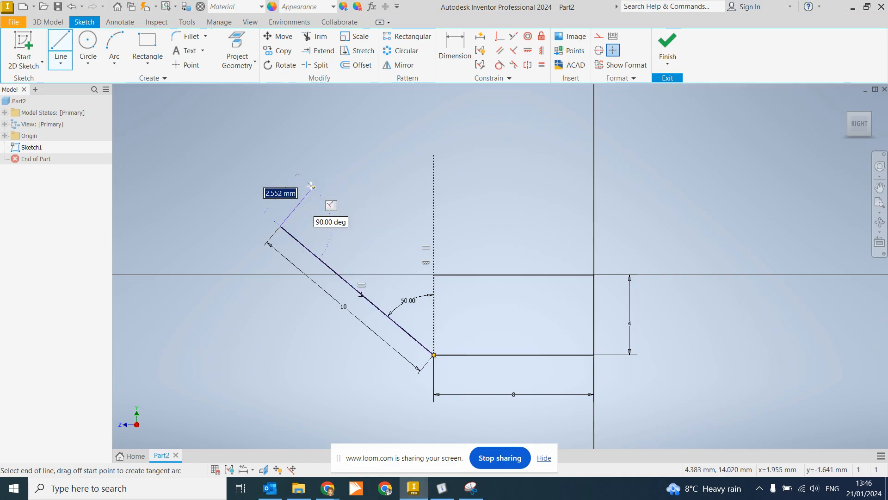
type("2.25")
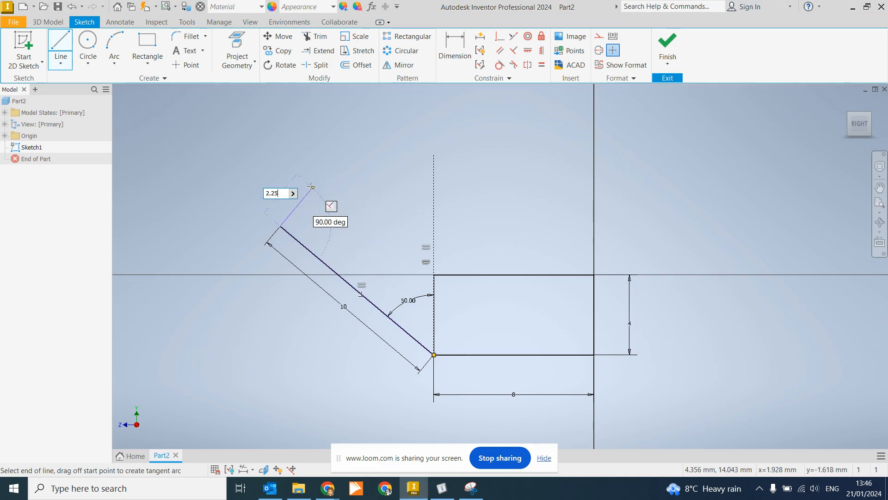
key("Tab")
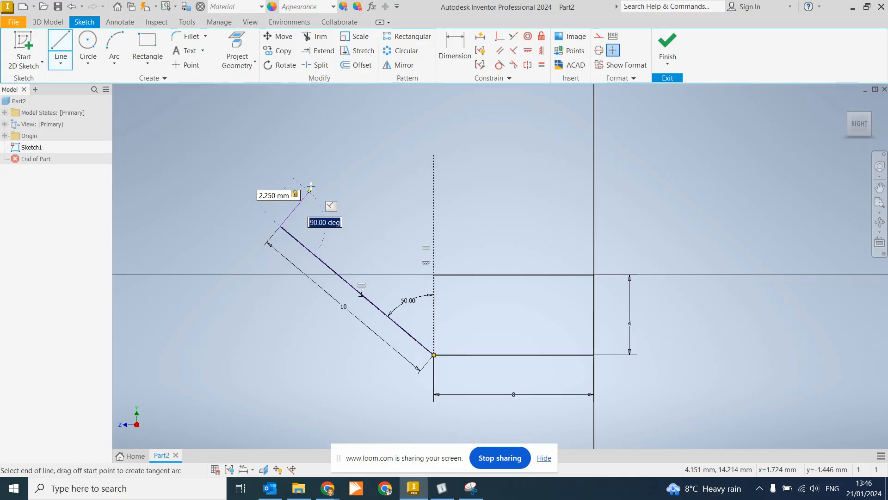
key("Return")
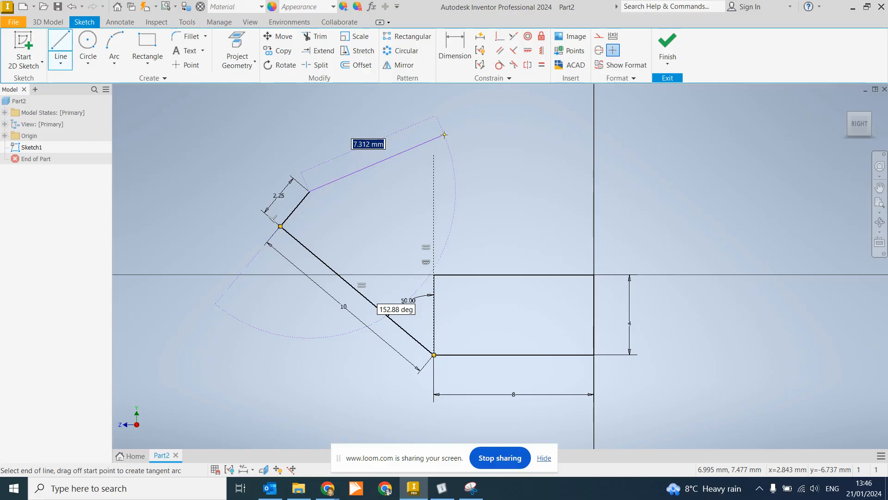
key("Escape")
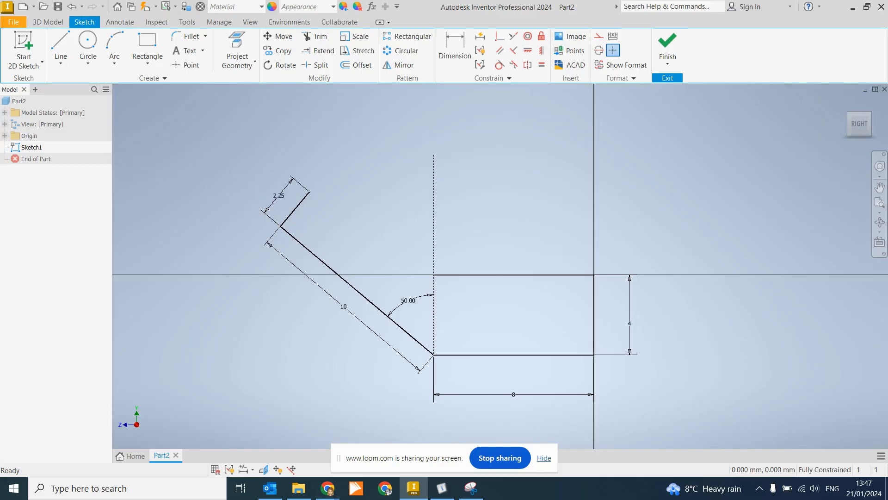
- Draw a circle centred on the free end of the 2.25 mm line, passing through the upper end of the 10 mm line
mouse_move(377, 492)
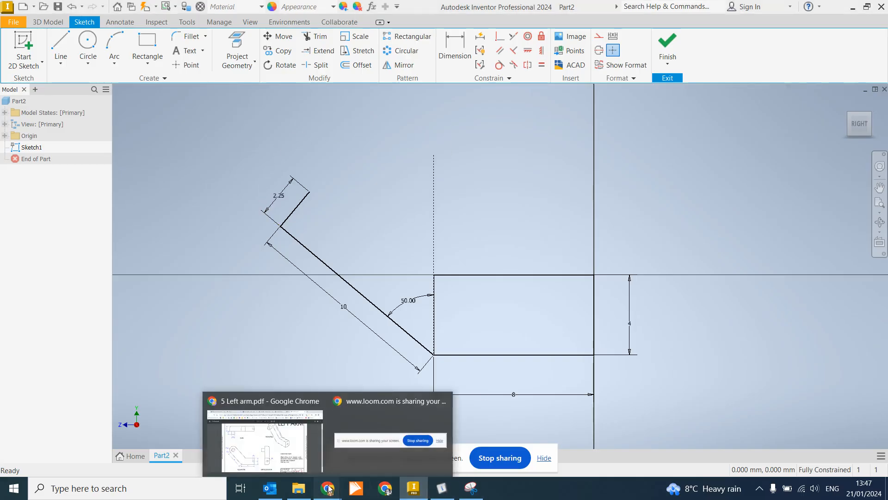
left_click(257, 437)
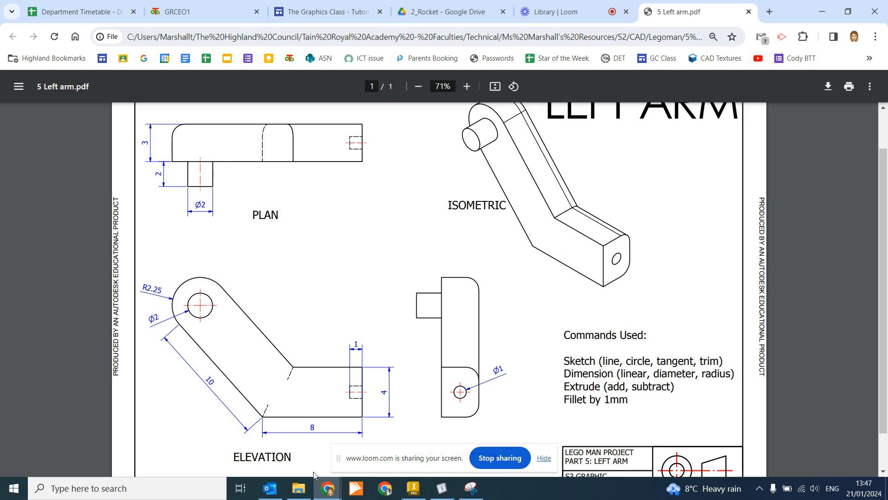
left_click(413, 488)
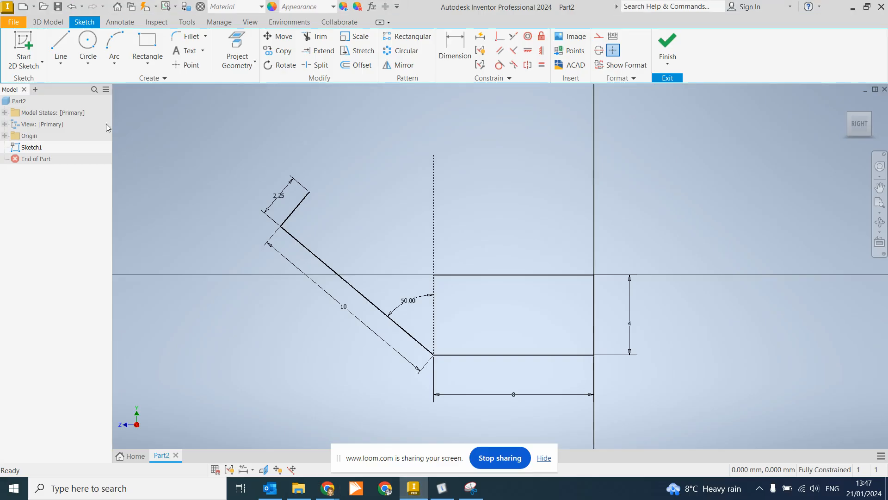
left_click(89, 44)
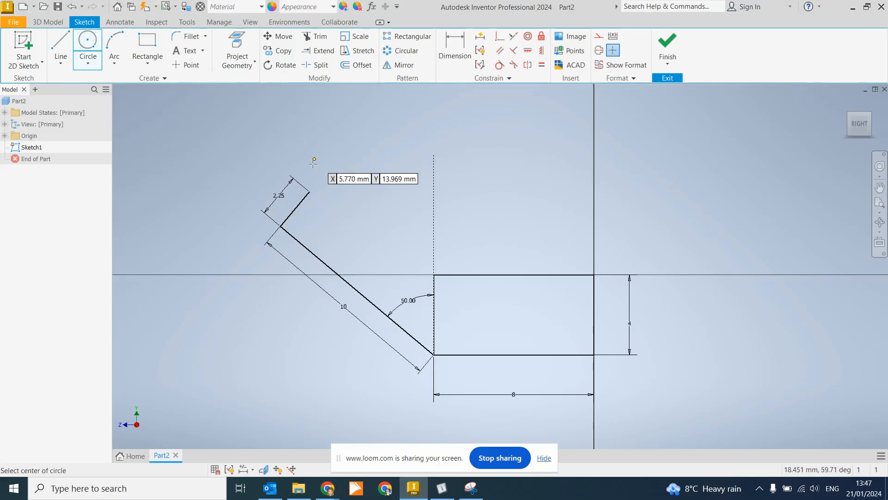
left_click(309, 191)
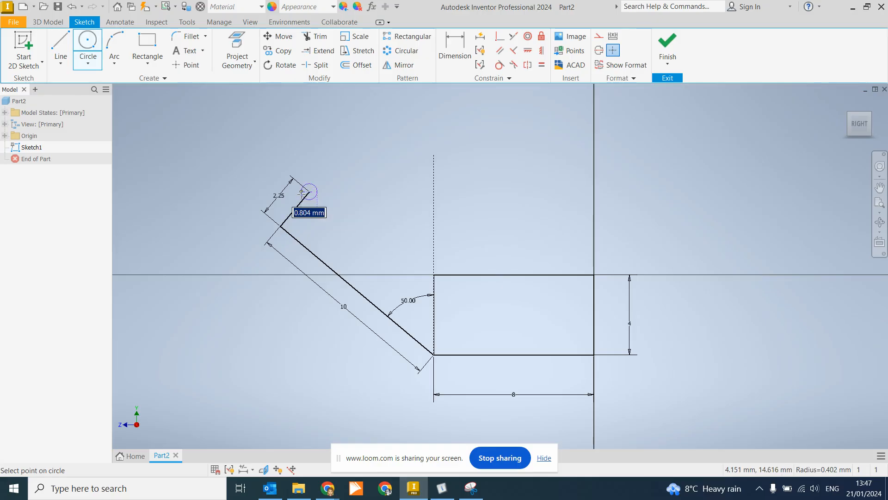
left_click(280, 226)
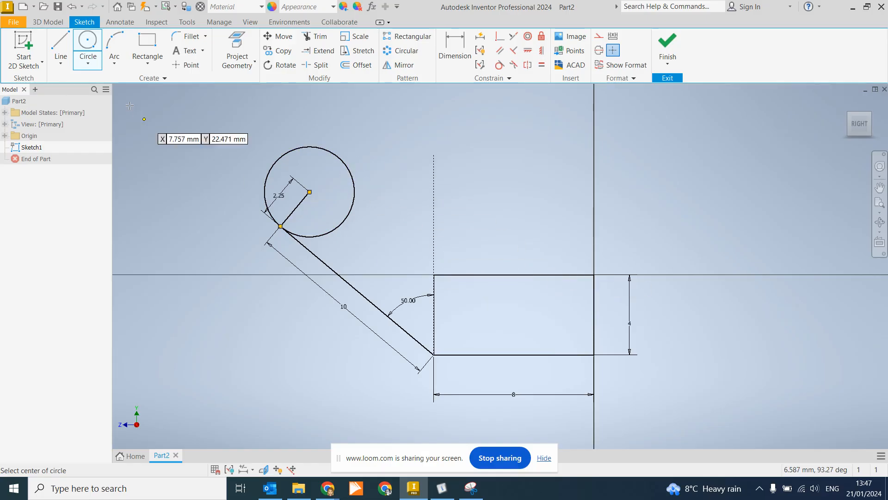
- Draw a line from the circle's upper right side to the rectangle's top edge, perpendicular to the 2.25 mm line, and finish the sketch
left_click(58, 42)
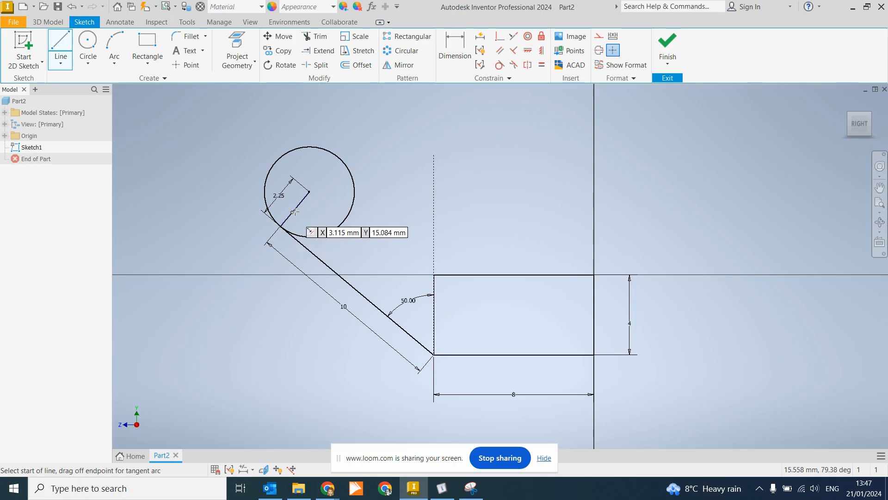
left_click(338, 157)
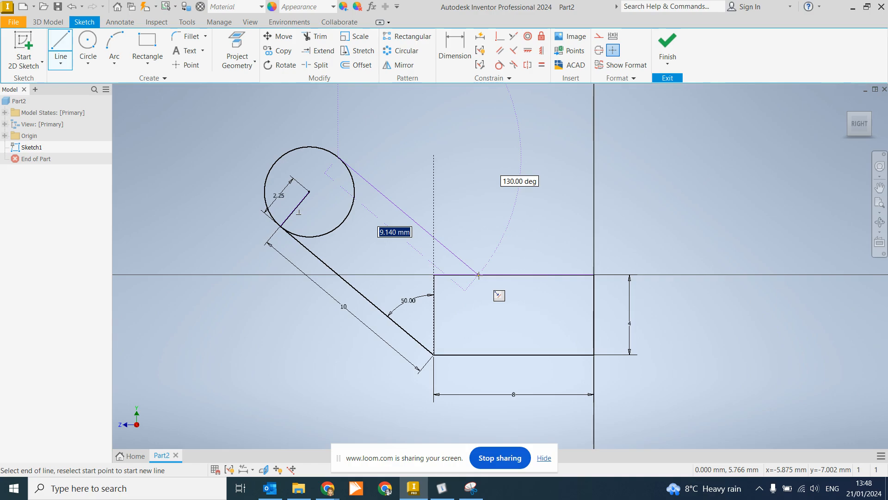
left_click(479, 275)
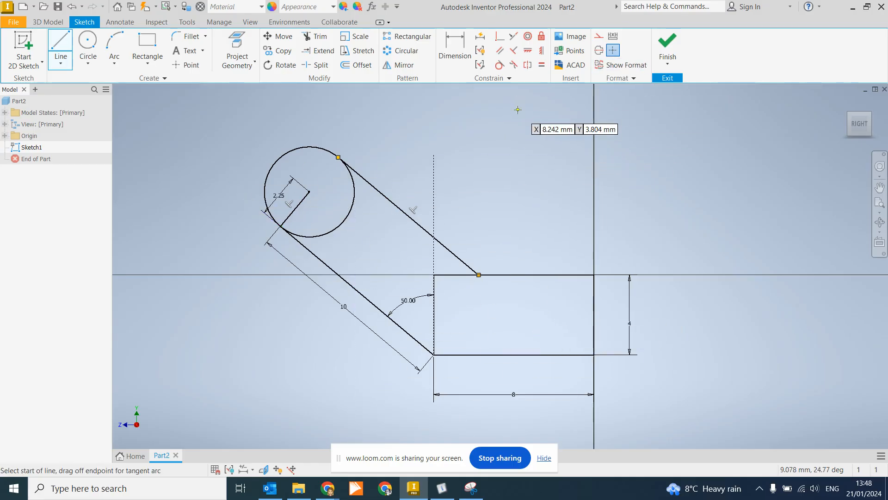
left_click(668, 44)
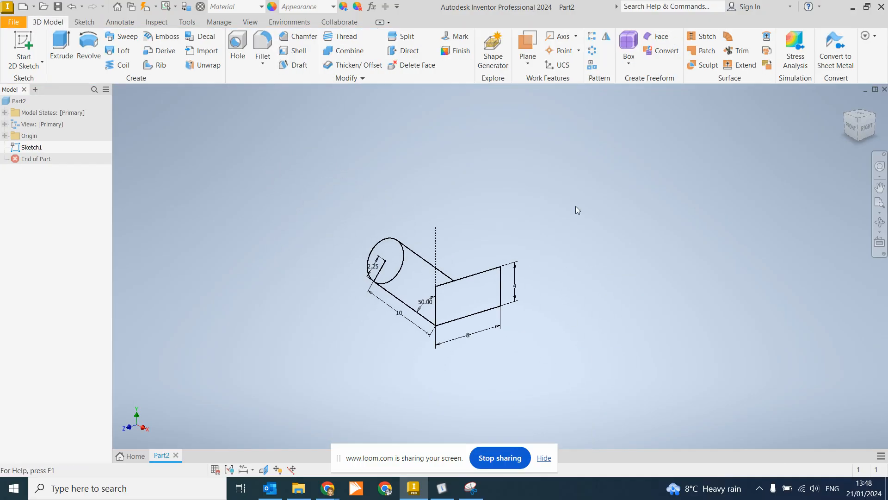
- Switch to the PDF drawing, dismiss the e-mail notification and check the arm's extrusion thickness
scroll(415, 255, "down", 3)
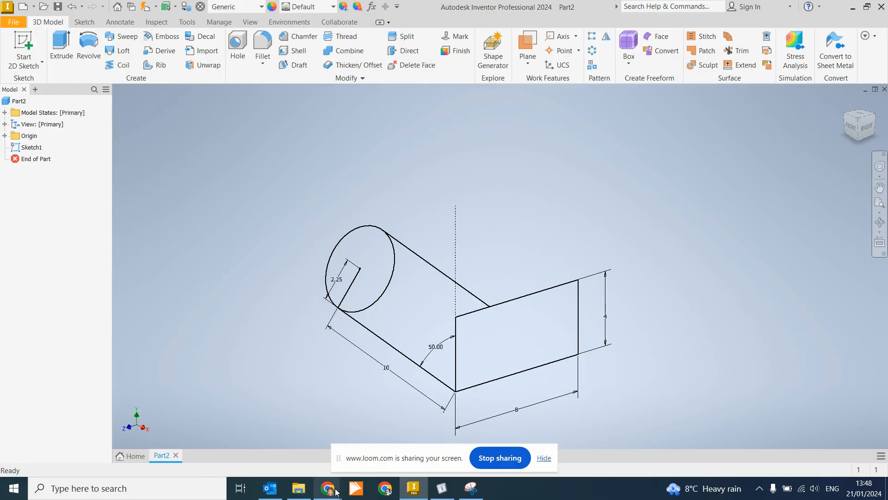
mouse_move(333, 490)
left_click(261, 455)
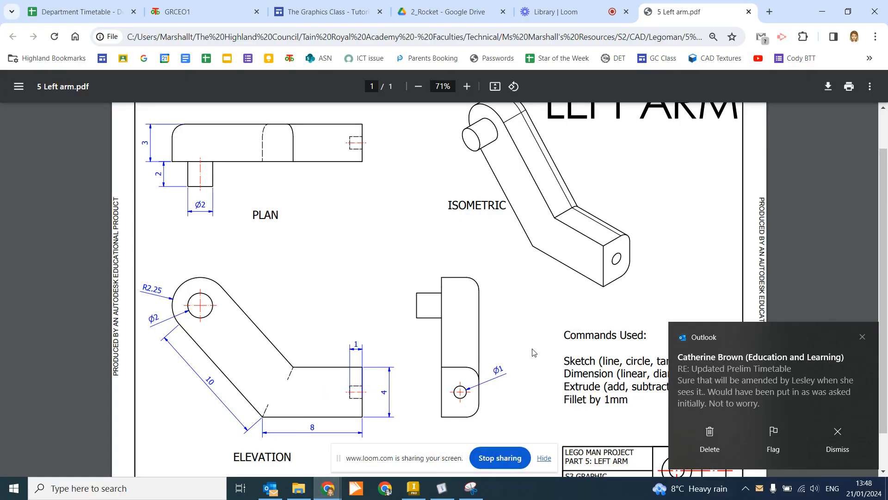
left_click(863, 336)
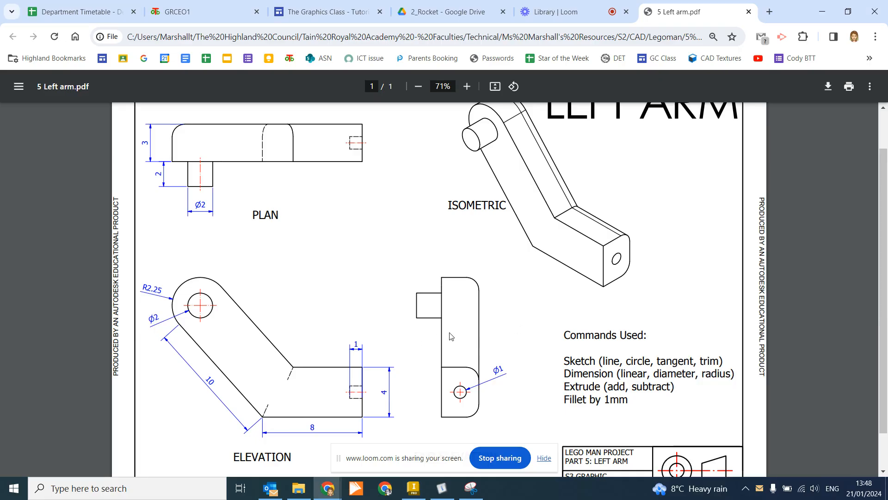
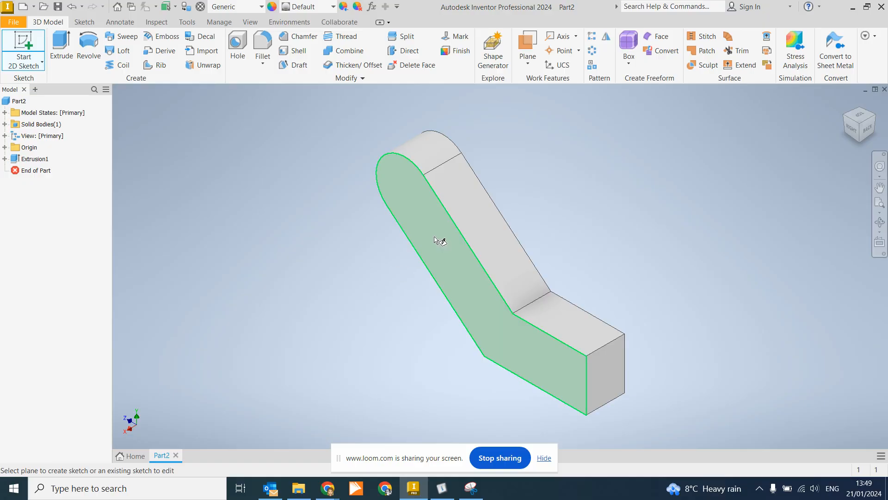
- Start a sketch on the arm's flat side face and project the arc of its rounded upper end
left_click(434, 238)
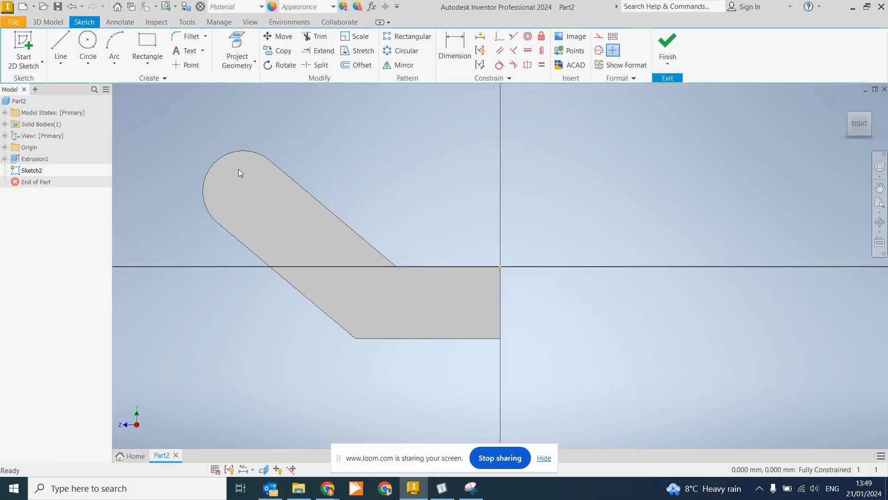
scroll(212, 172, "down", 3)
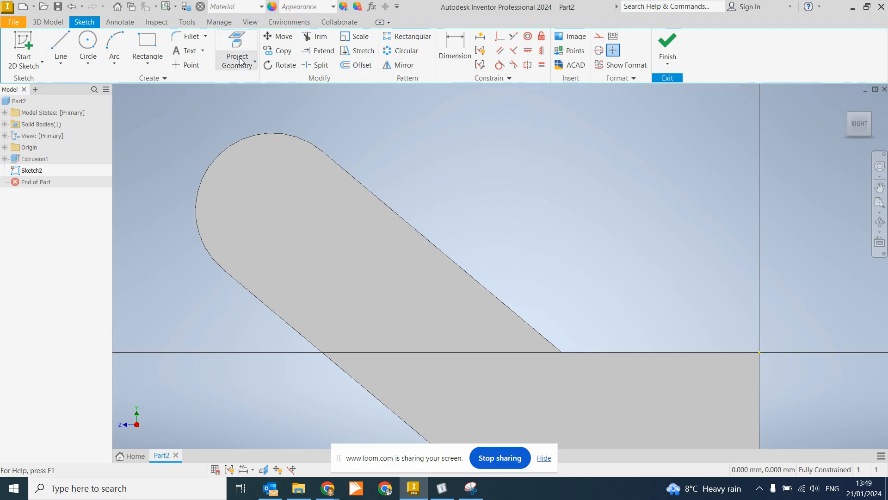
left_click(238, 43)
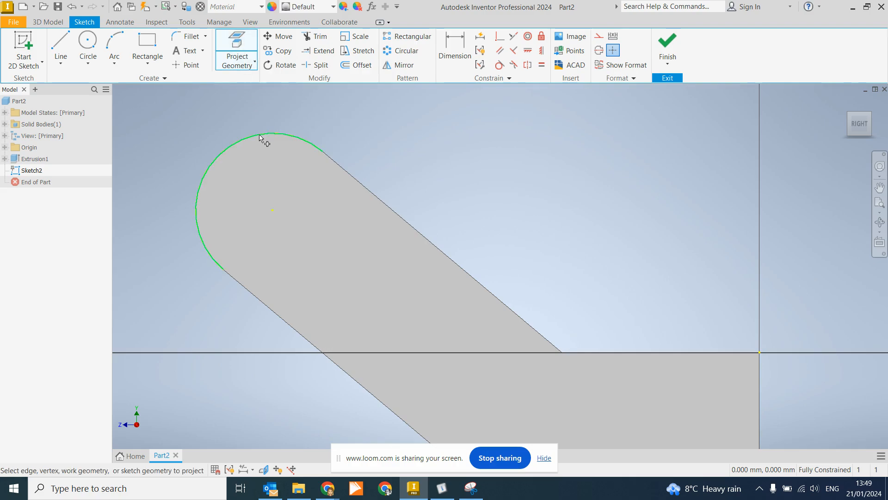
left_click(273, 216)
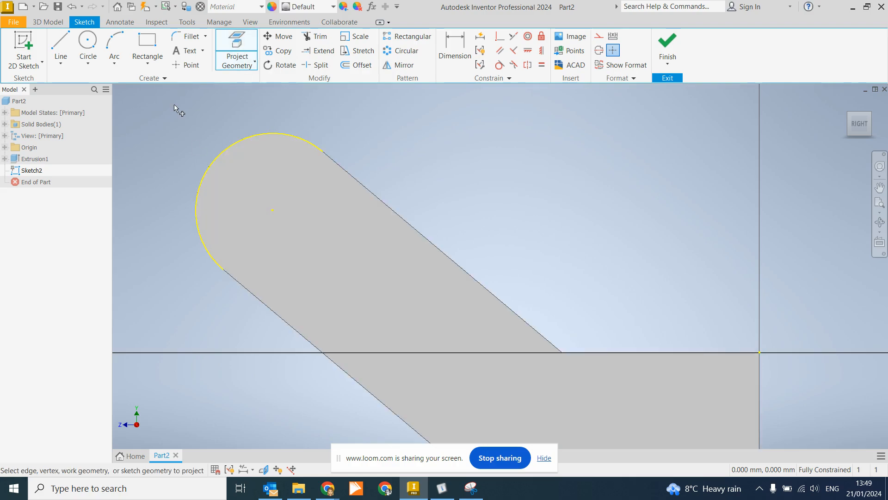
- Draw a 2 mm diameter circle centred on the projected arc's centre point
left_click(86, 45)
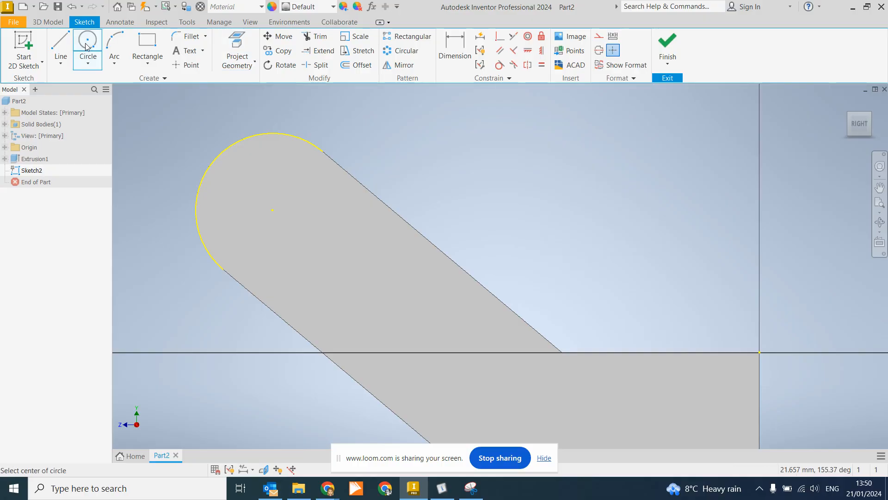
left_click(272, 209)
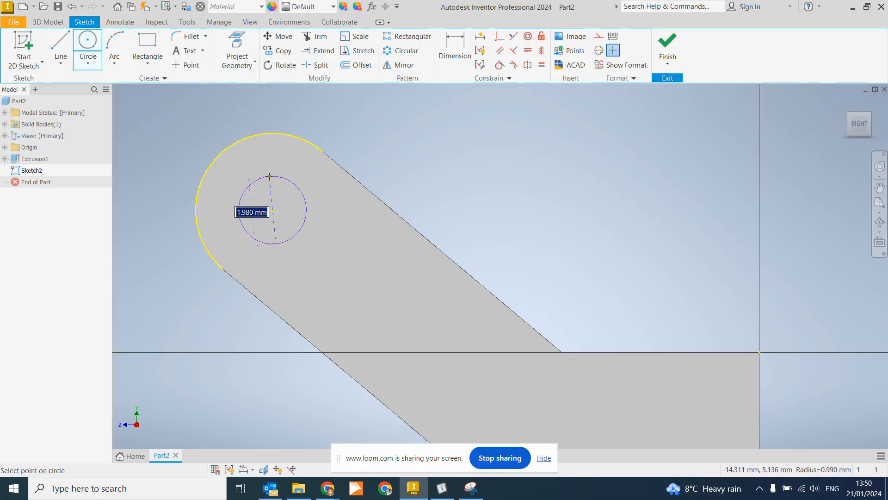
type("2")
key("Return")
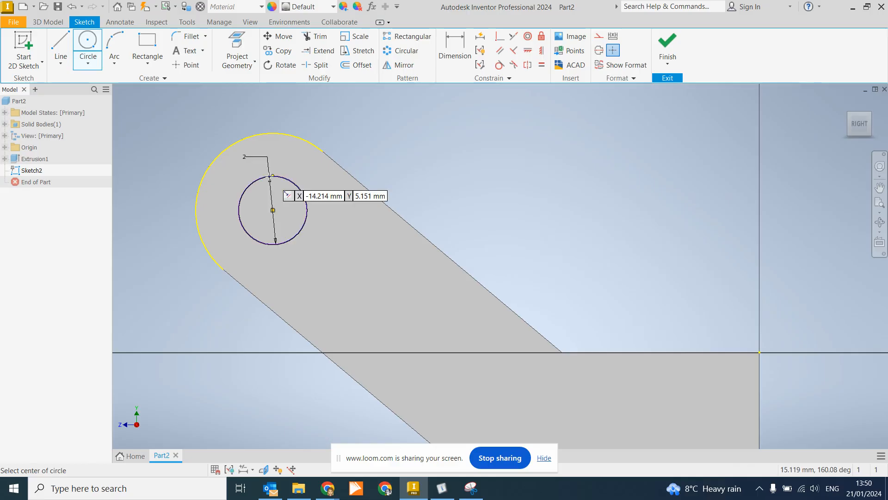
- Finish the sketch and extrude the circle 2 mm outward from the arm's side face as a joined peg
left_click(672, 44)
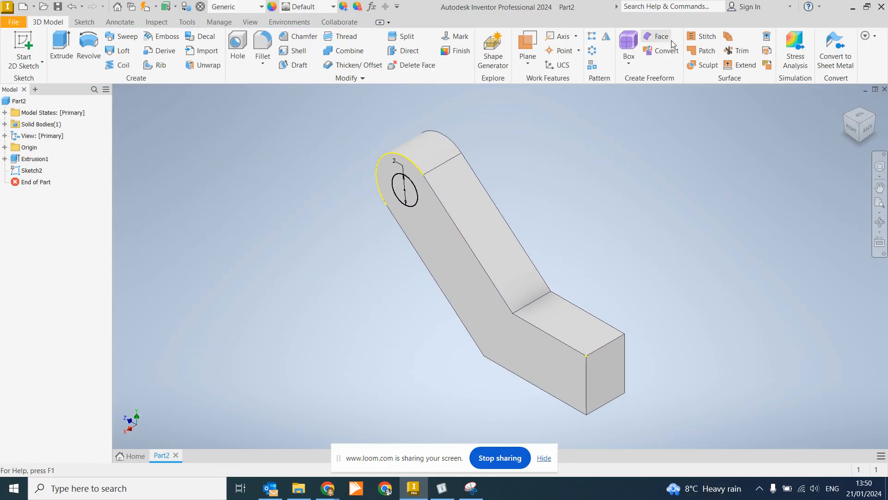
left_click(62, 45)
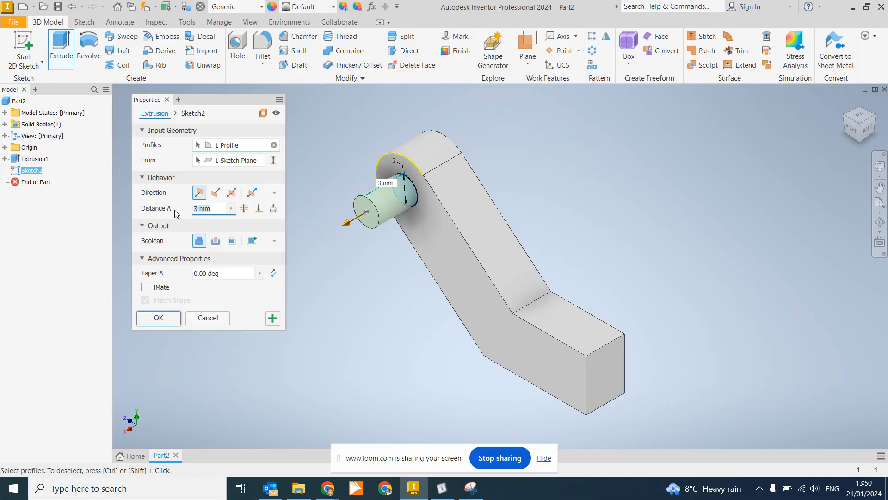
key("Return")
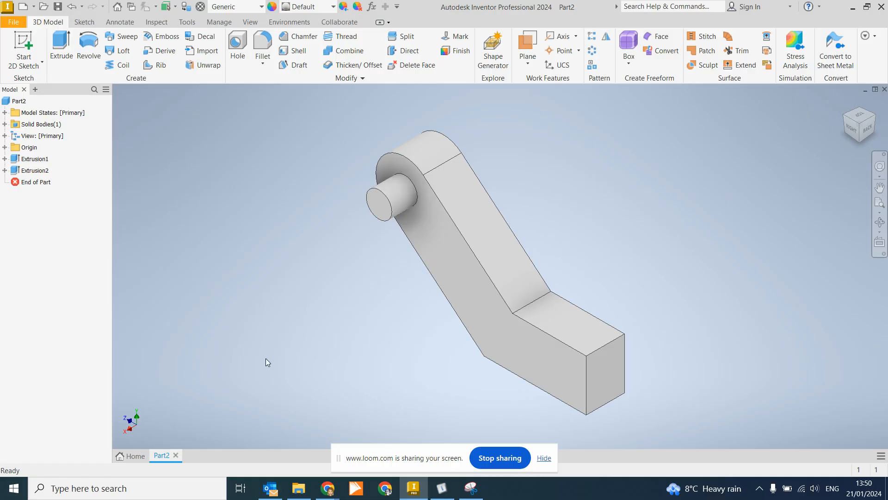
- Check the end hole in the PDF drawing, return to Inventor and start a sketch on the arm's rectangular end face
left_click(284, 443)
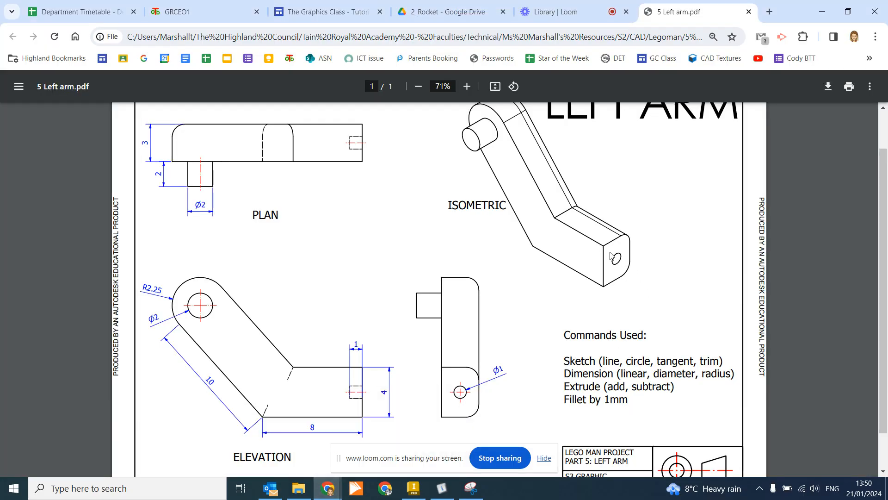
scroll(695, 278, "up", 1)
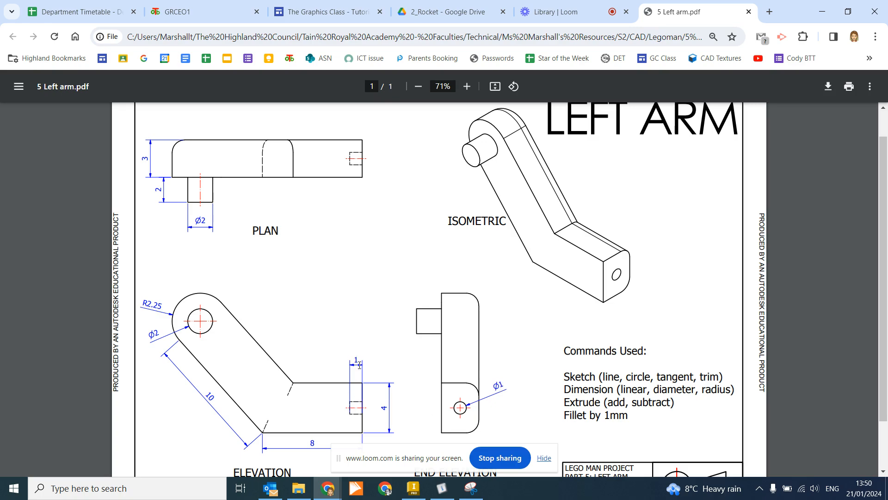
left_click(413, 488)
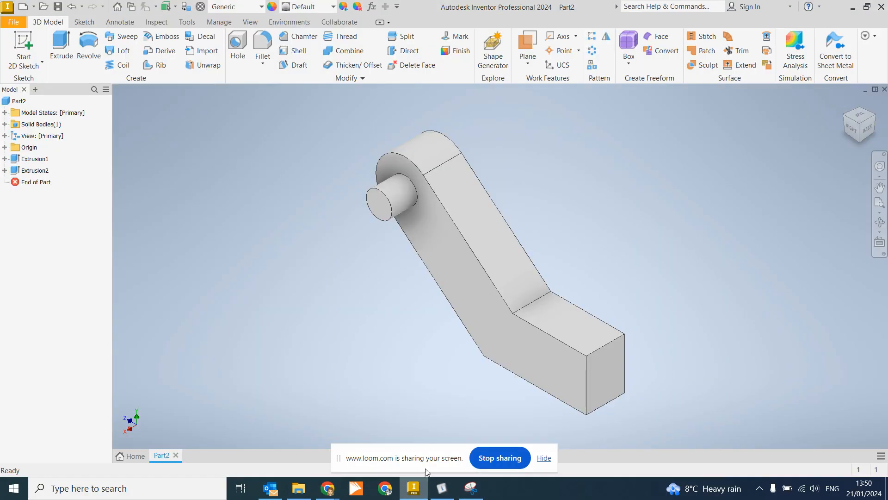
left_click(17, 43)
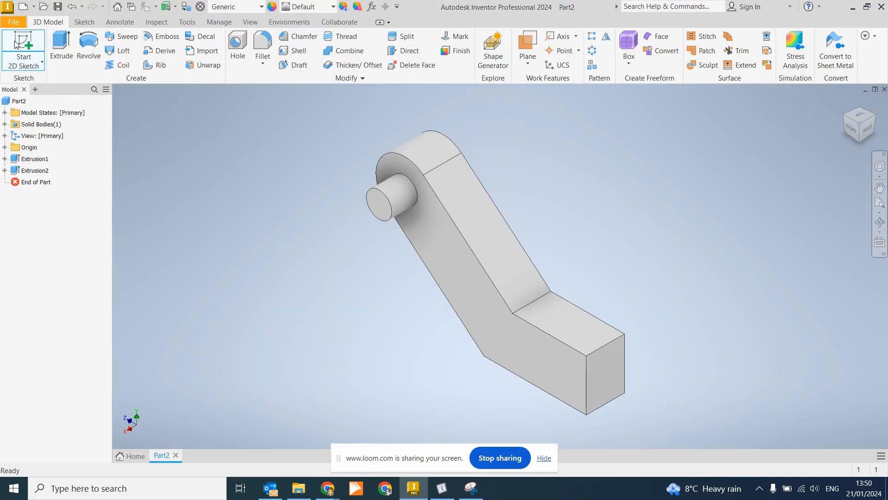
left_click(612, 370)
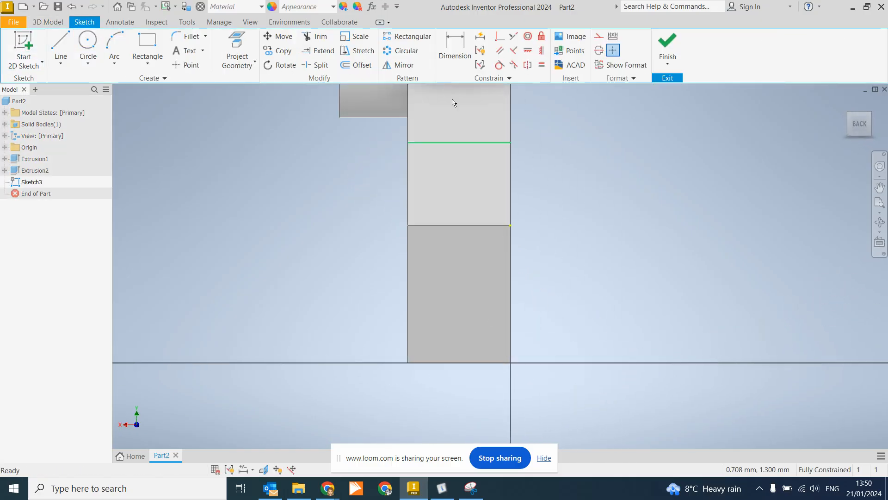
- Draw a 1 mm diameter circle on the end face, with its centre aligned above the midpoint of the bottom edge
left_click(89, 41)
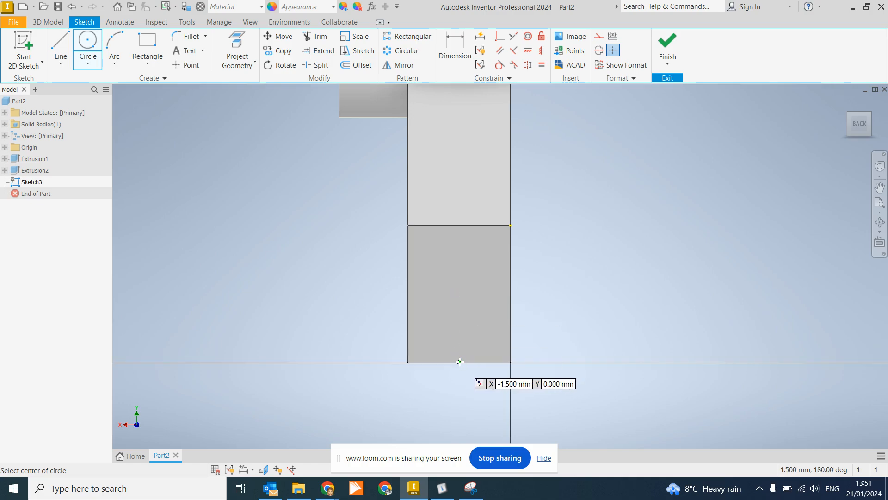
left_click(459, 301)
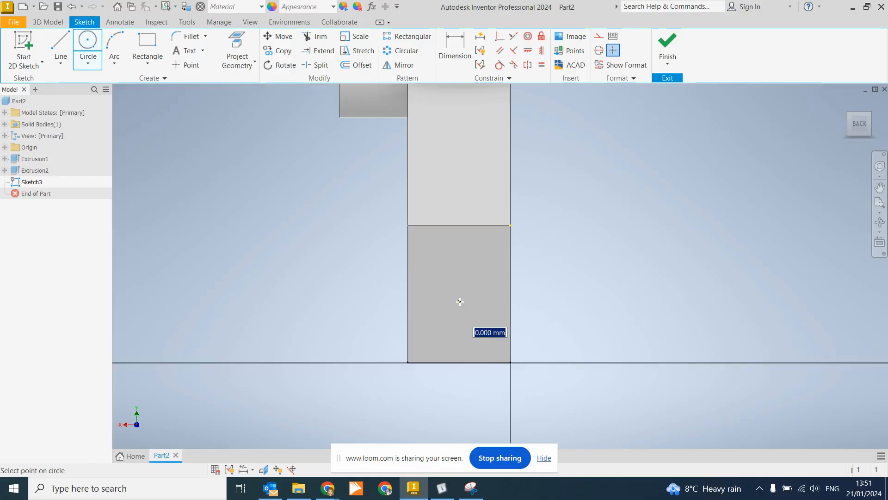
type("1")
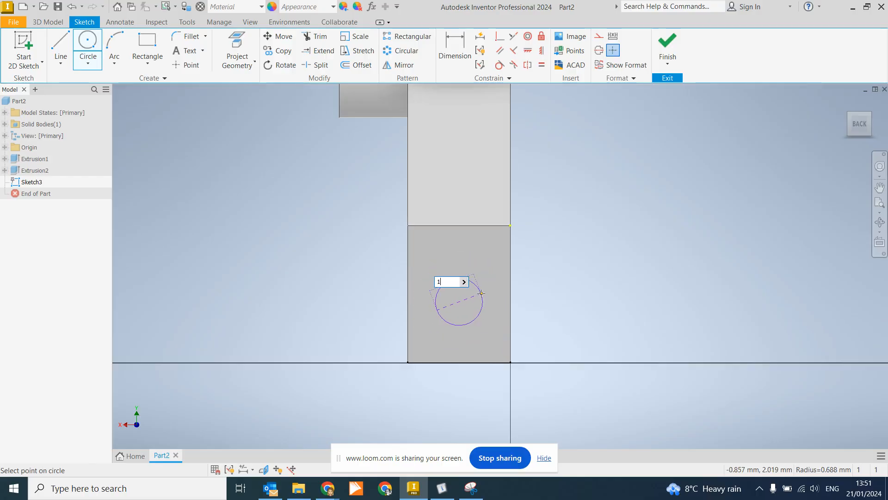
key("Return")
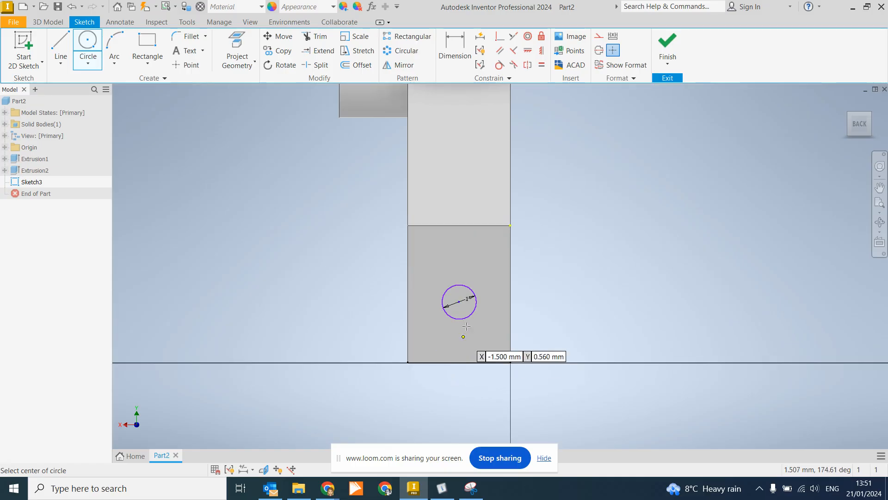
- Check the arm's end height in the PDF drawing and dimension the circle's centre 2 mm below the end face's top edge
left_click(454, 50)
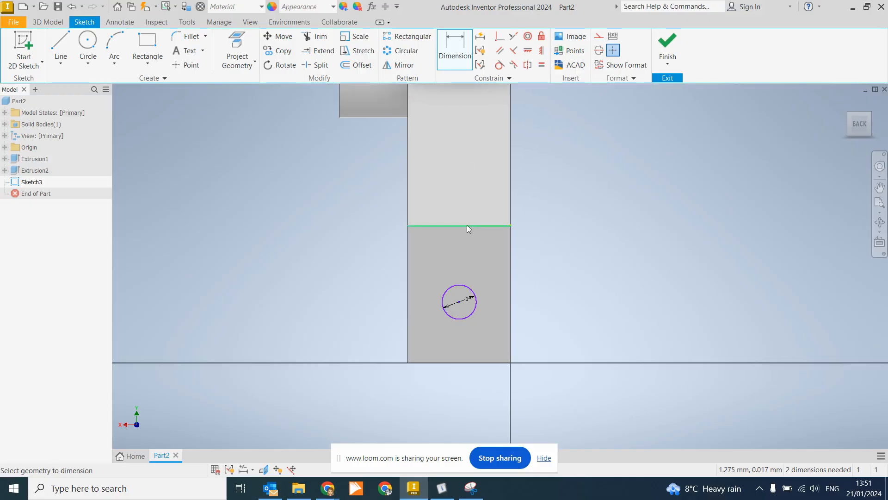
left_click(435, 226)
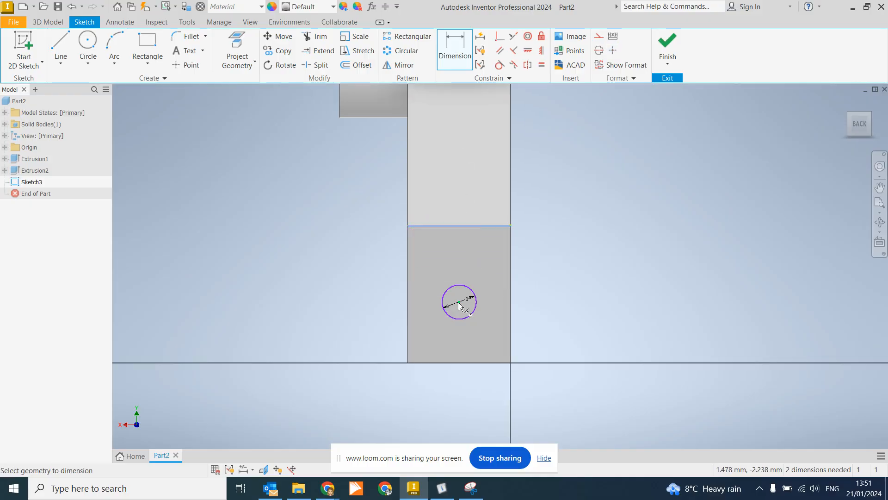
key("Escape")
left_click(460, 302)
left_click(451, 225)
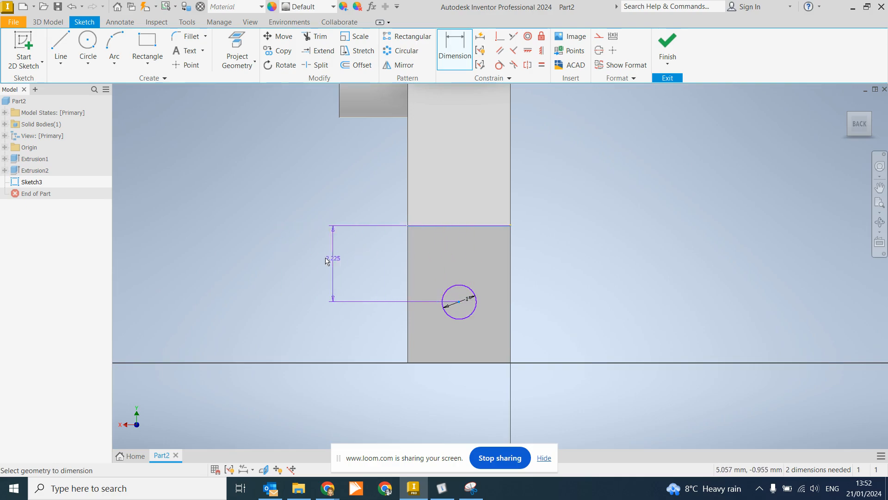
left_click(326, 260)
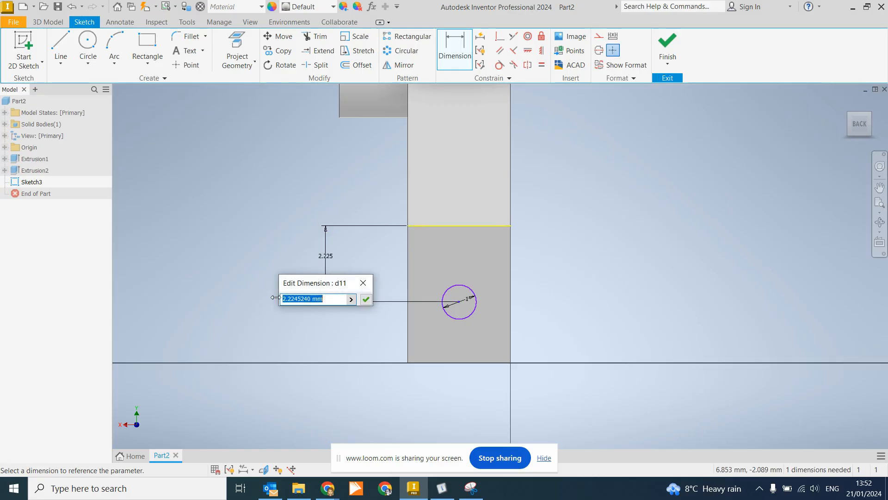
left_click(328, 488)
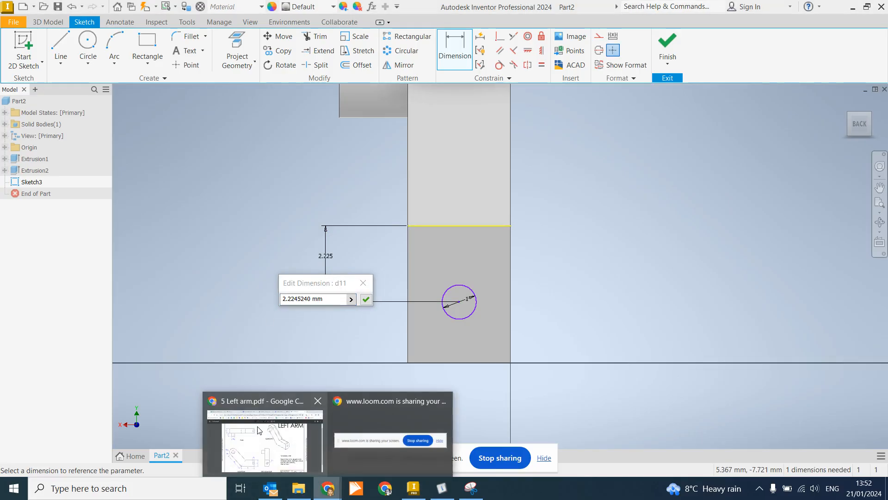
left_click(257, 430)
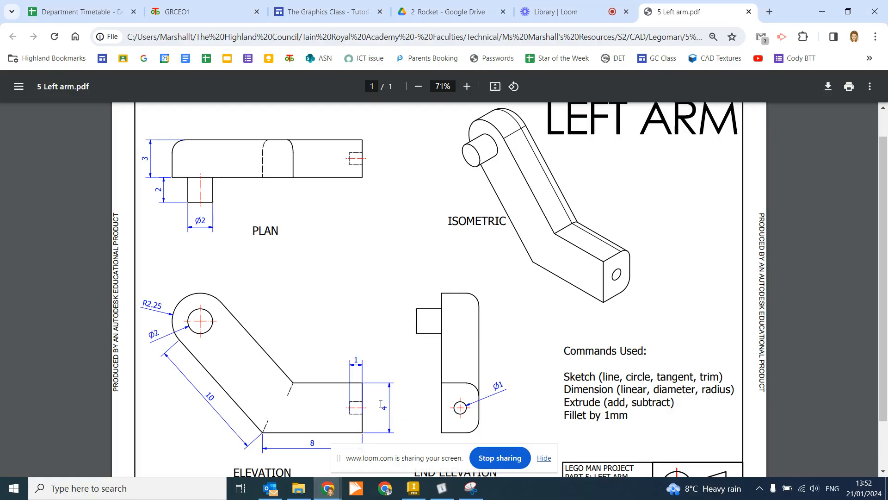
left_click(413, 489)
type("2")
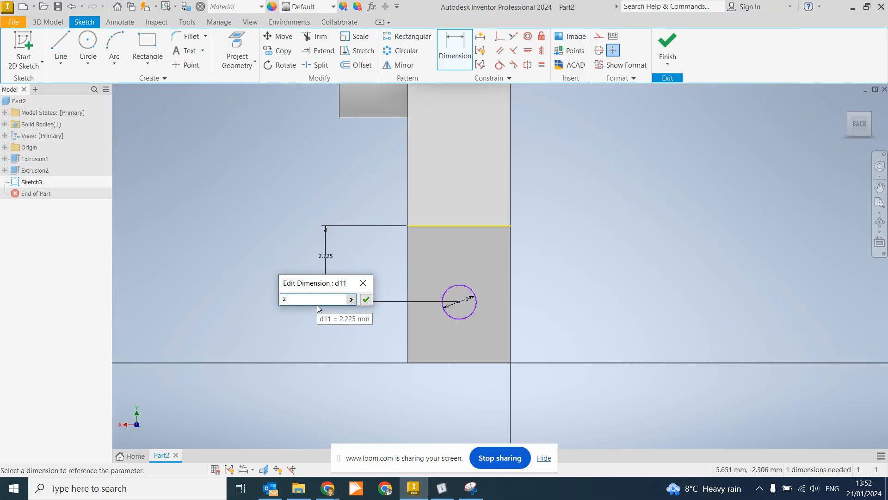
key("Return")
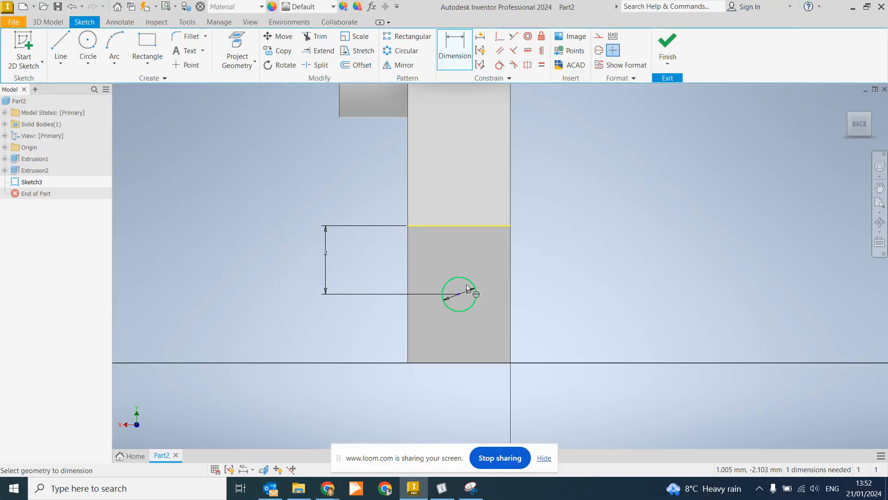
- Finish the sketch and extrude the 1 mm circle as a cut 1 mm deep into the arm's end face
left_click(666, 46)
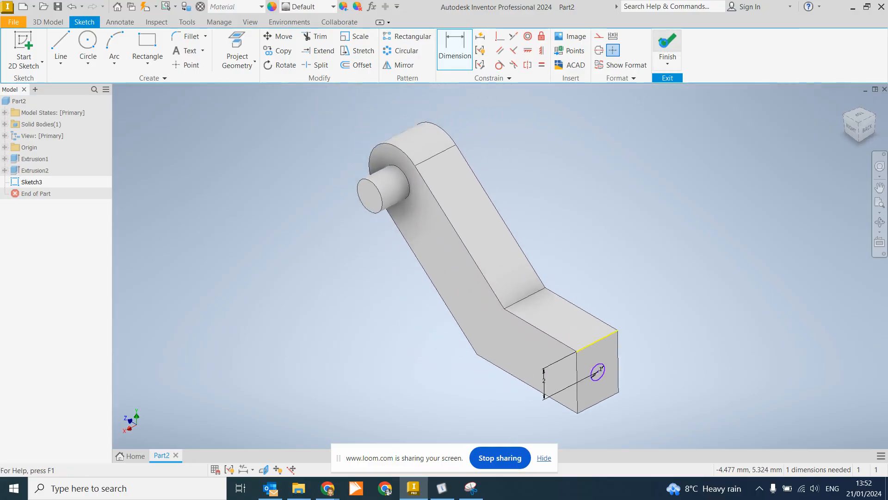
scroll(614, 407, "up", 3)
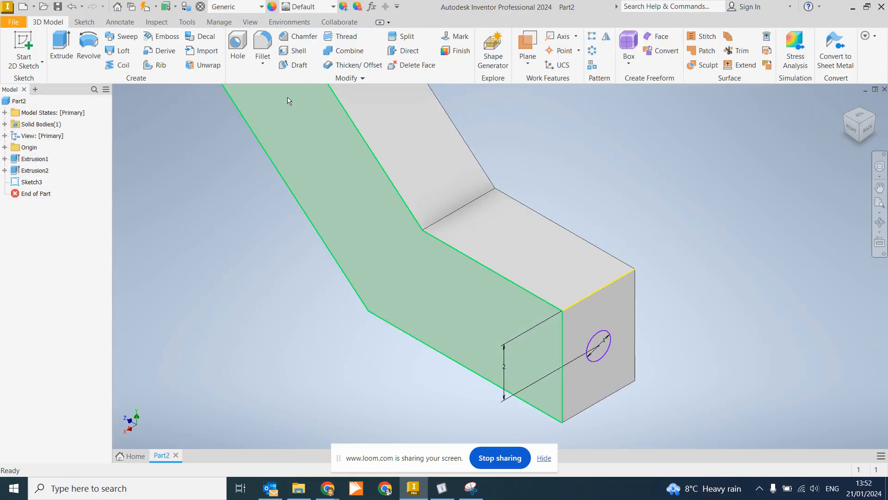
left_click(61, 44)
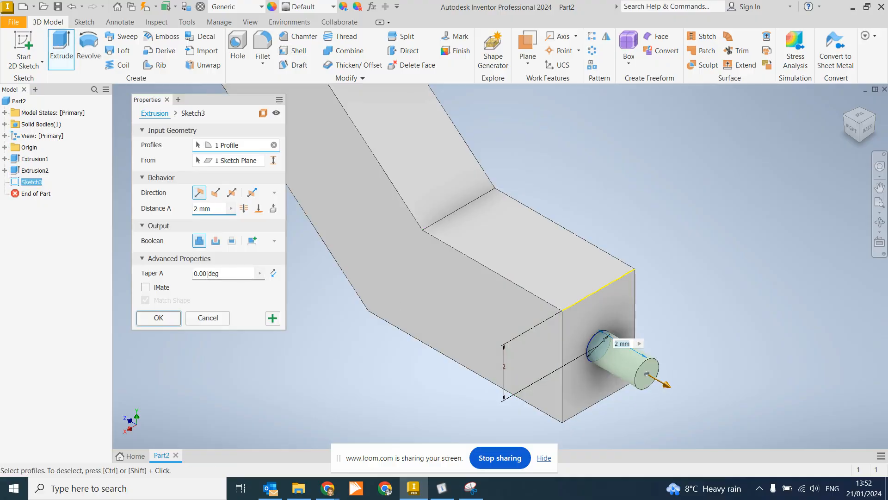
left_click(139, 255)
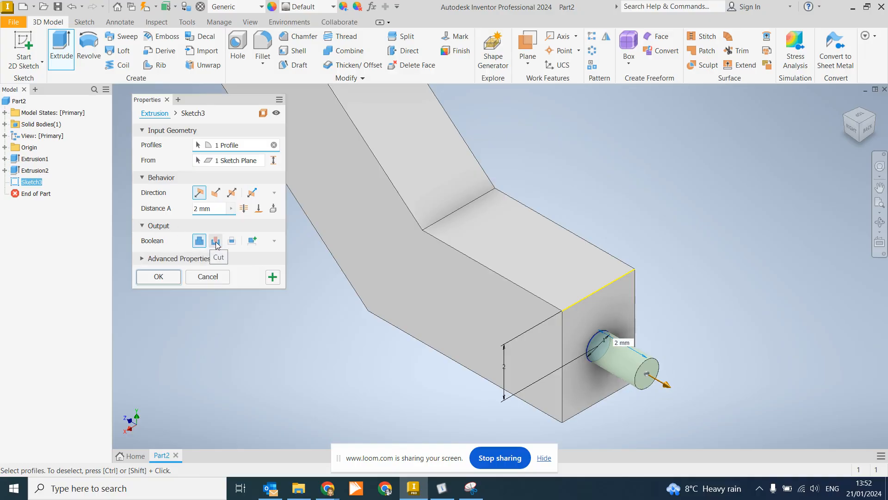
left_click(215, 241)
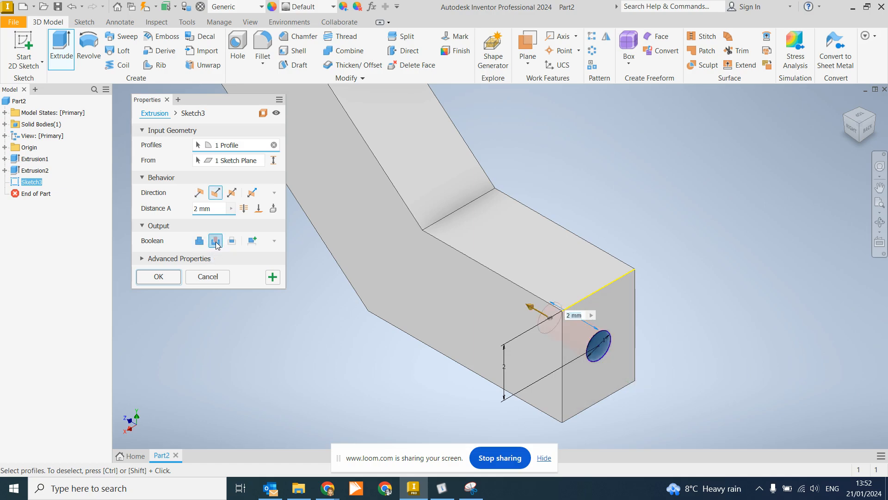
left_click_drag(220, 210, 188, 214)
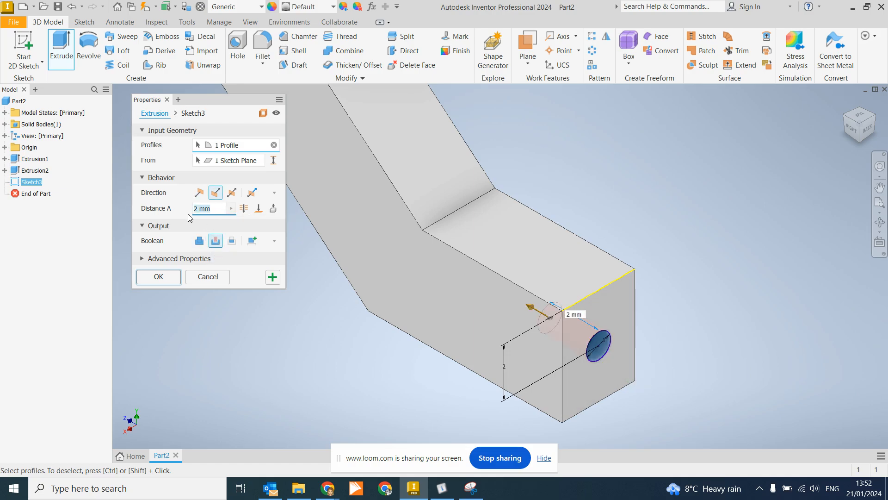
type("1")
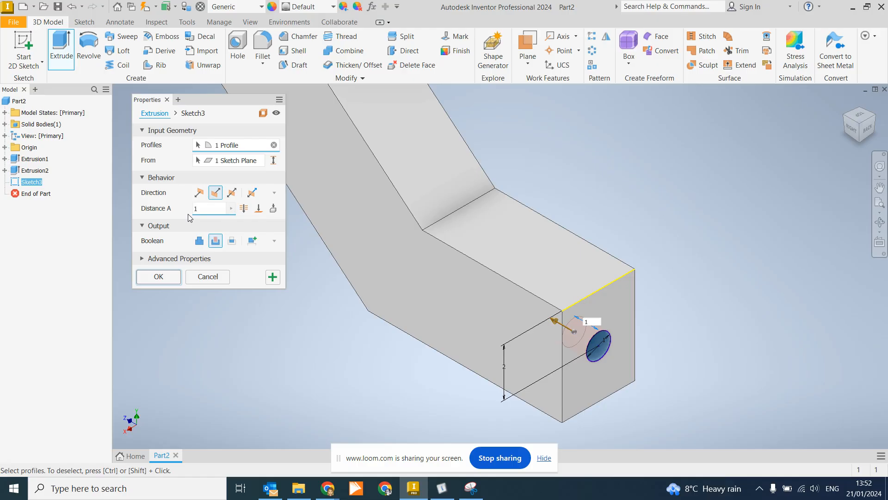
left_click(171, 282)
scroll(257, 274, "up", 5)
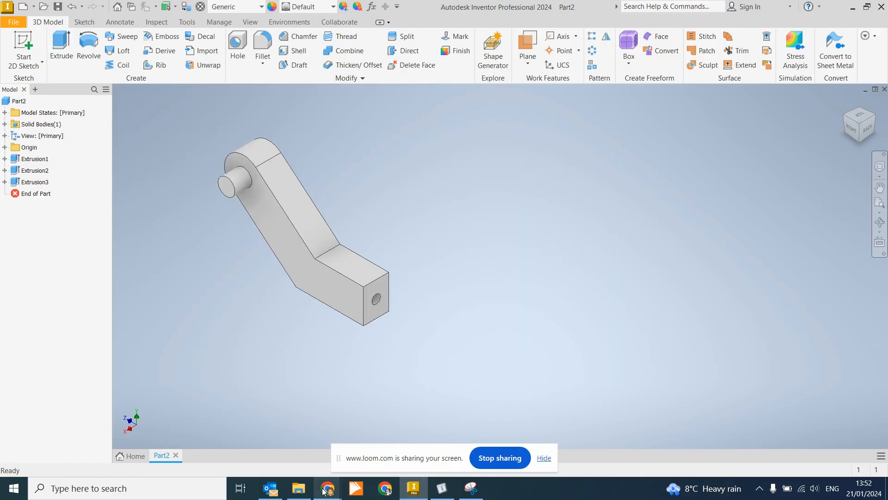
- Check the commands list in the PDF drawing for the remaining fillet operation and its size, and return to Inventor
mouse_move(328, 488)
left_click(272, 443)
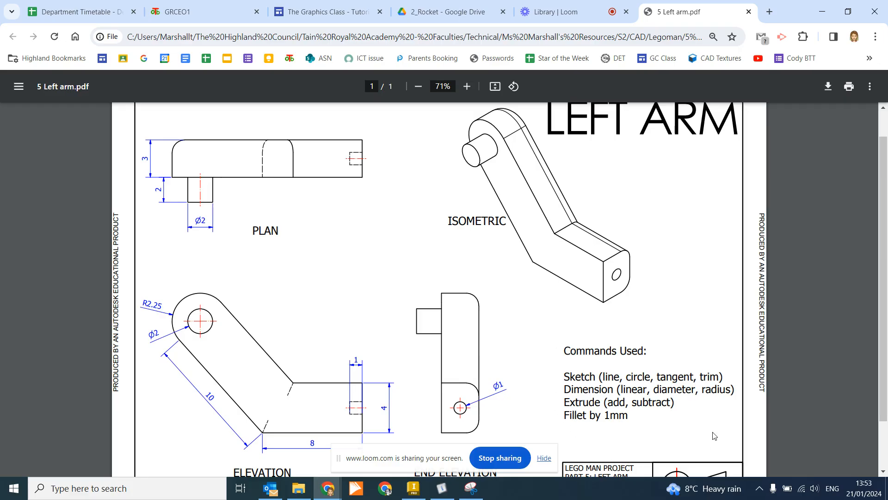
left_click_drag(563, 351, 670, 416)
left_click(661, 412)
left_click_drag(565, 414, 632, 417)
left_click(633, 417)
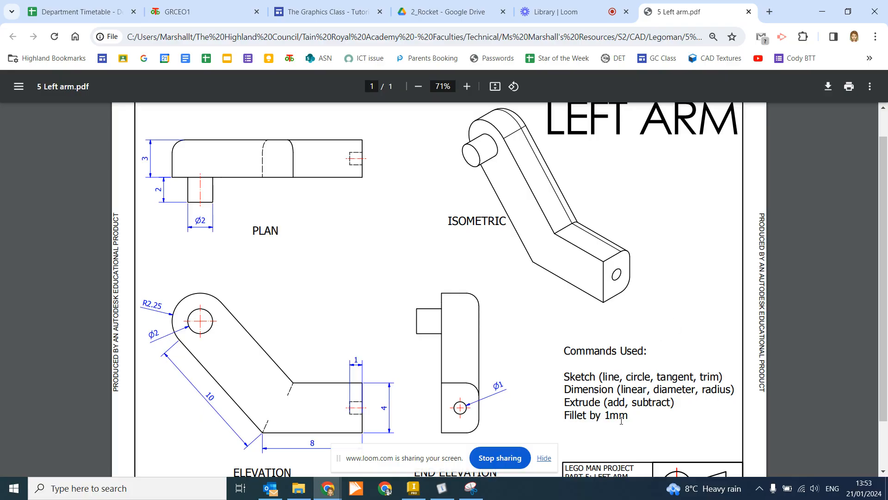
left_click(414, 493)
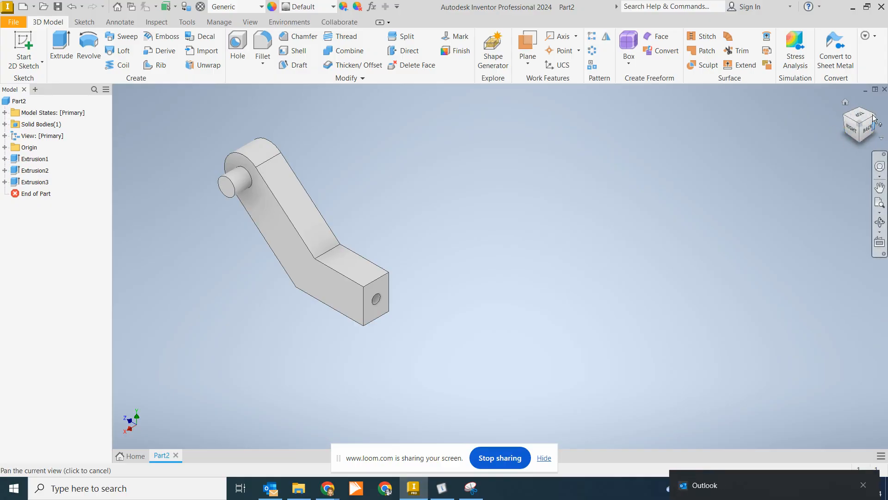
- Fillet the long upper and lower edges and the rounded shoulder edge of the side face opposite the peg with a 1 mm radius
left_click(864, 339)
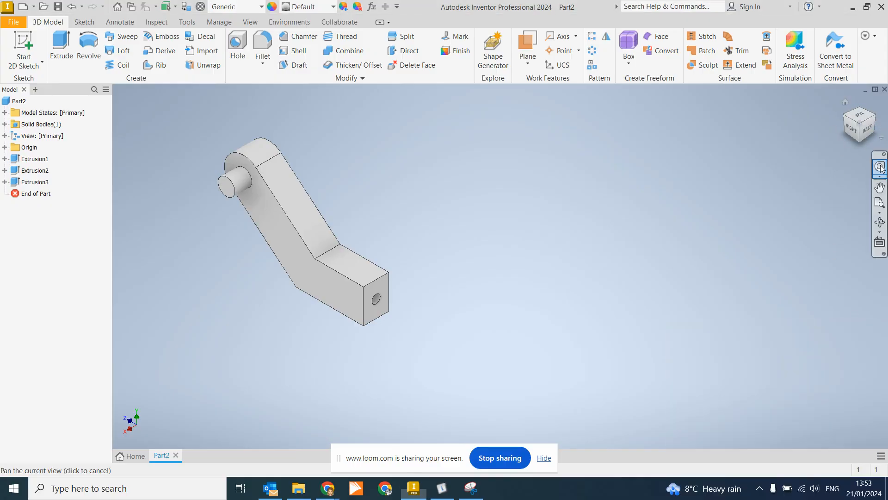
left_click(874, 117)
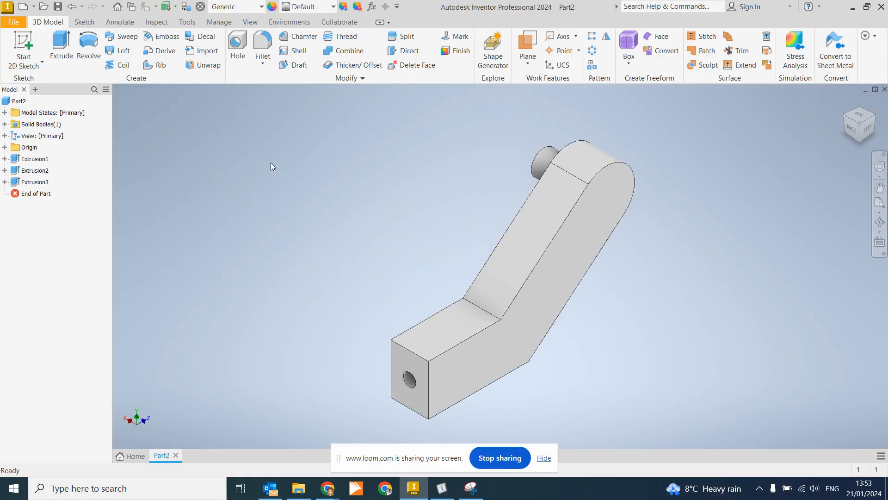
left_click(269, 45)
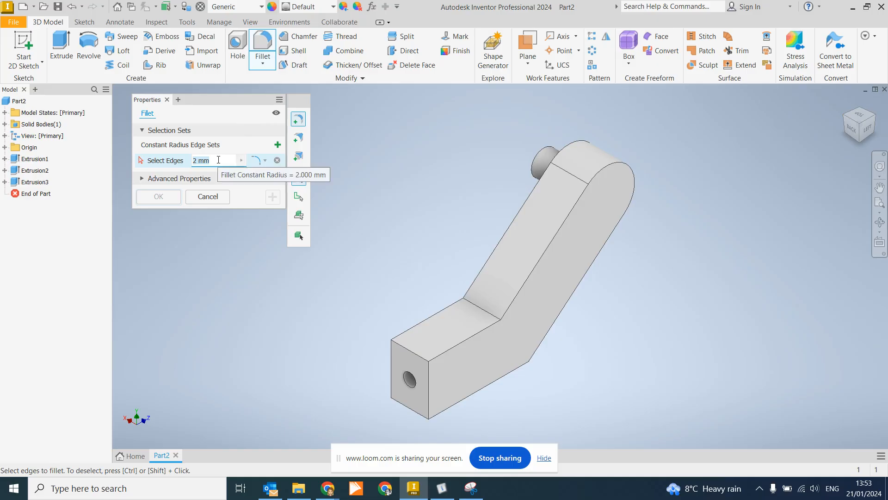
type("1")
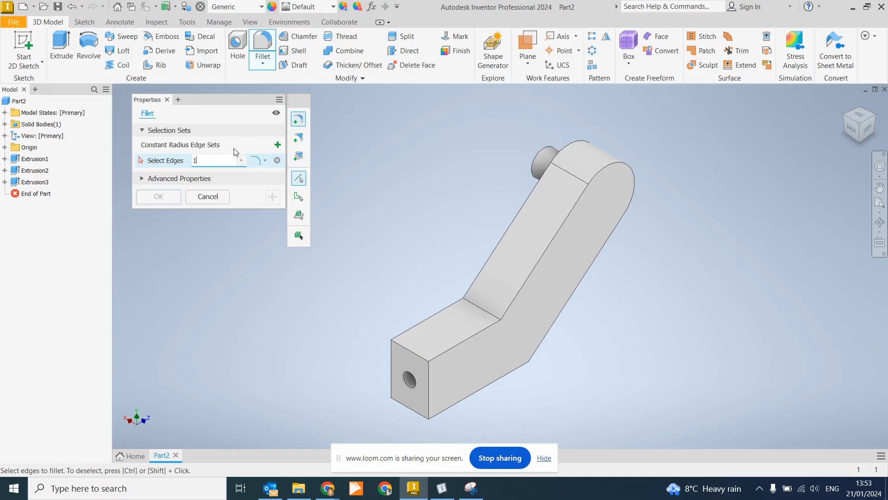
left_click(456, 347)
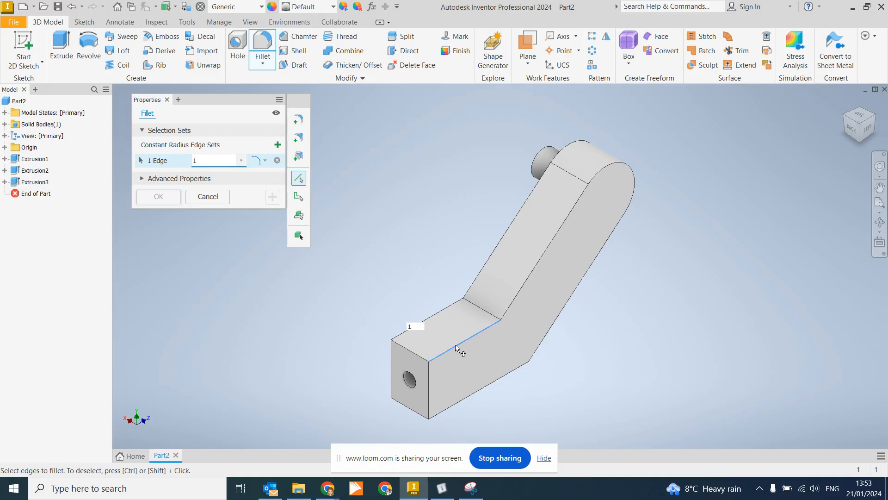
left_click(469, 391)
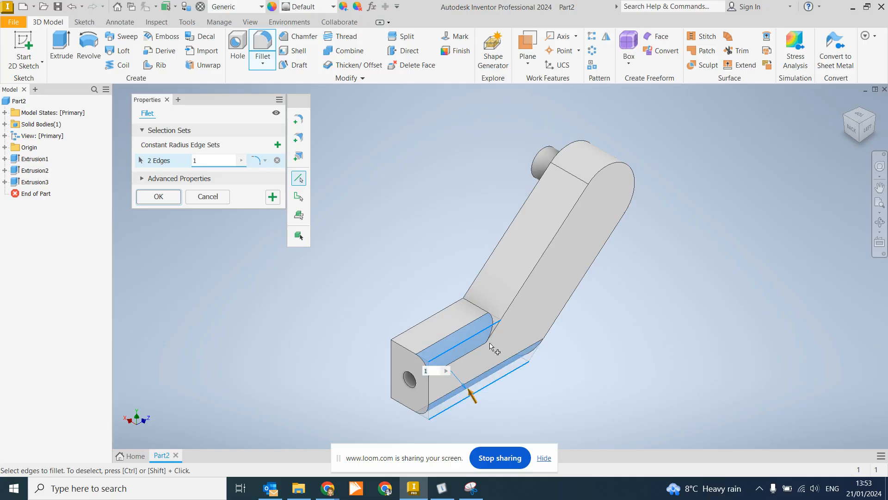
left_click(526, 285)
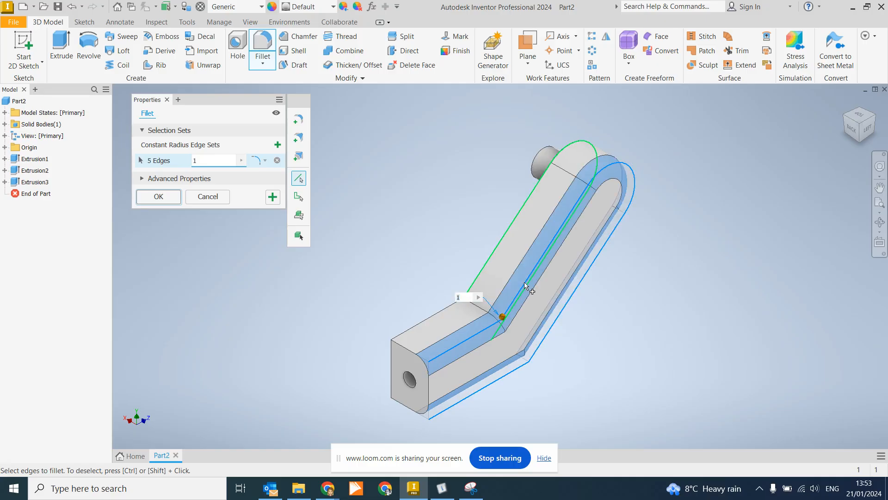
left_click(159, 194)
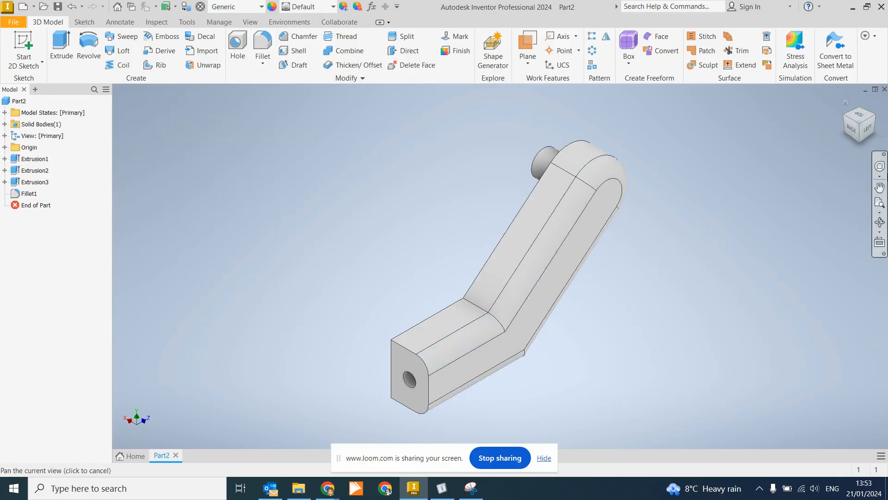
- Apply the Smooth - Dark Forest Green appearance to the whole arm and check it from both sides
left_click(845, 122)
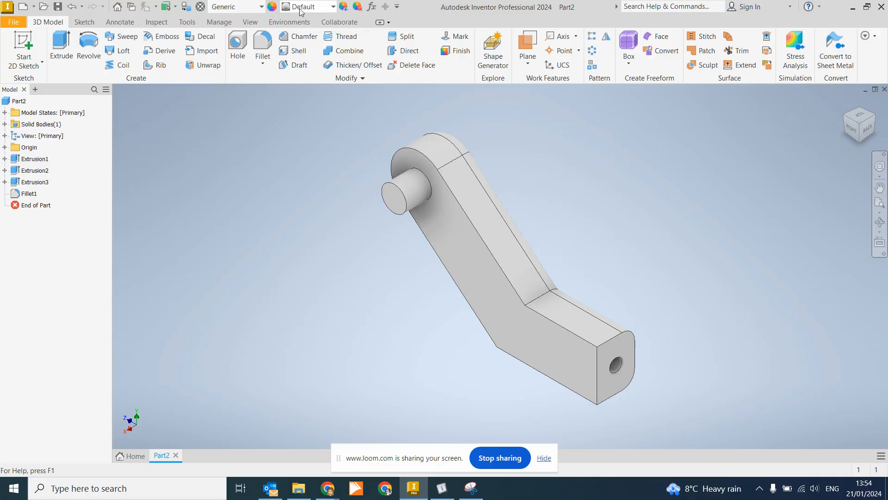
left_click(333, 11)
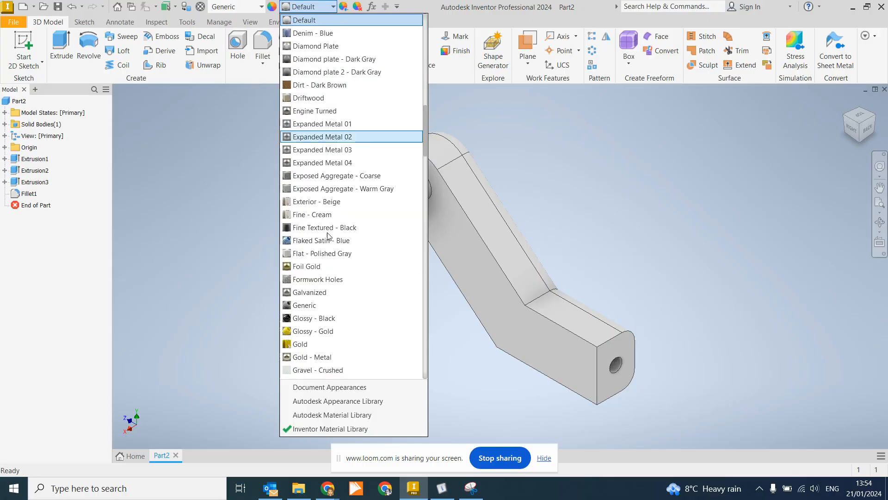
scroll(332, 234, "down", 1)
scroll(331, 236, "down", 15)
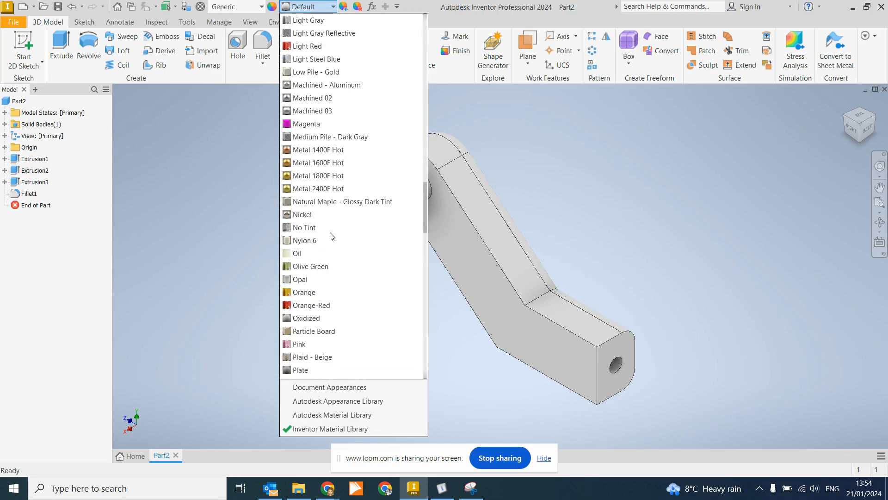
scroll(329, 219, "down", 12)
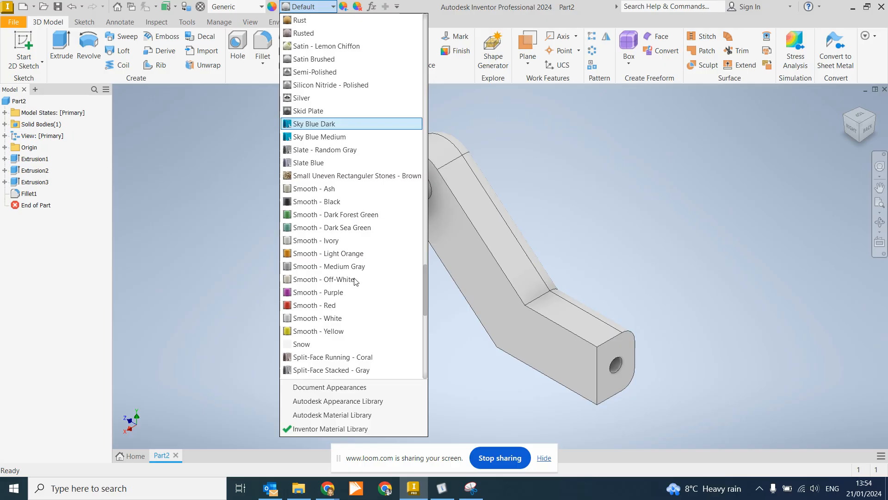
left_click(303, 215)
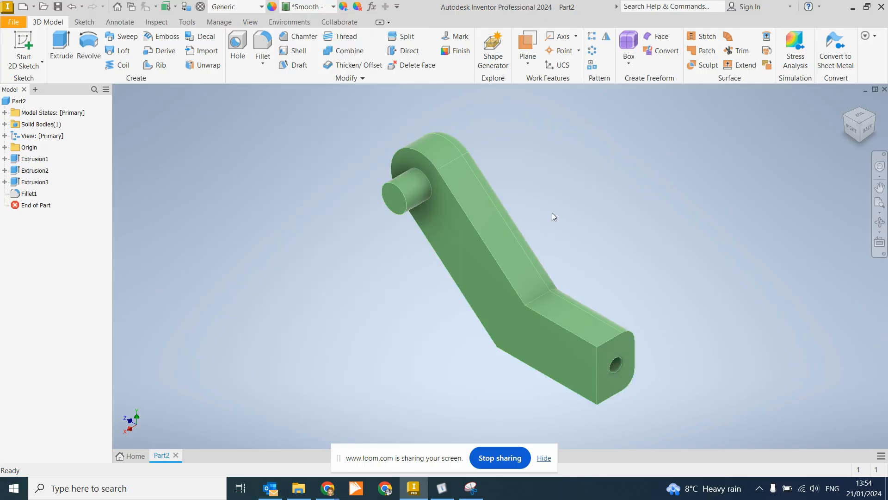
left_click(875, 115)
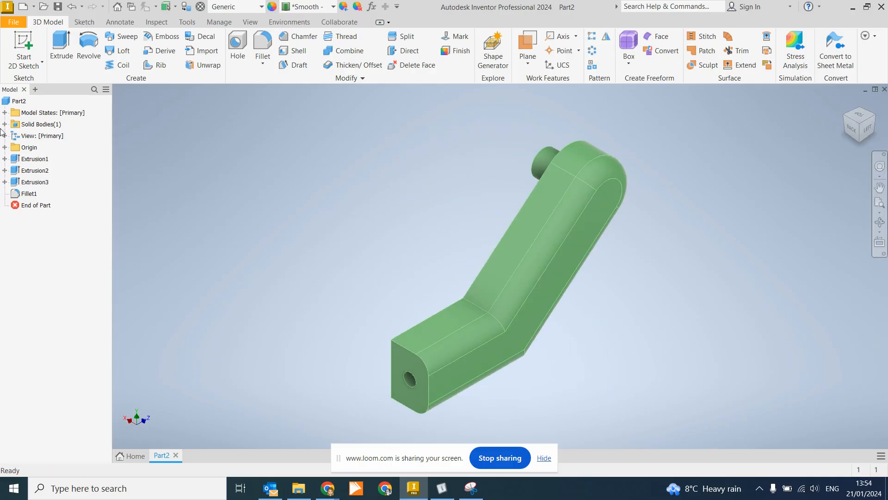
- Save the part as Arm in the Legoman folder
left_click(14, 23)
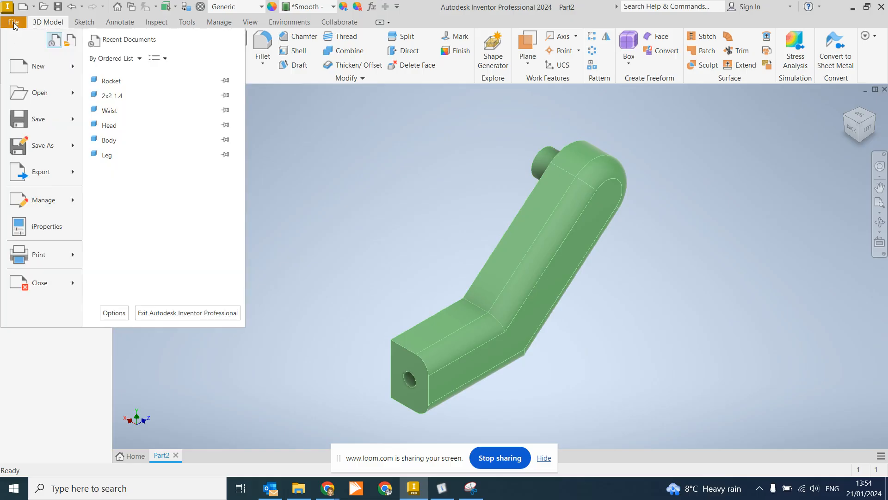
left_click(35, 119)
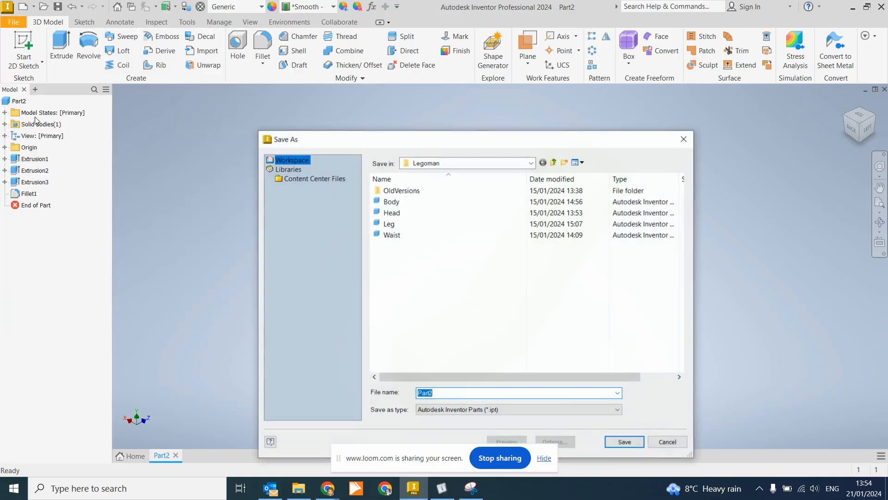
type("Arm")
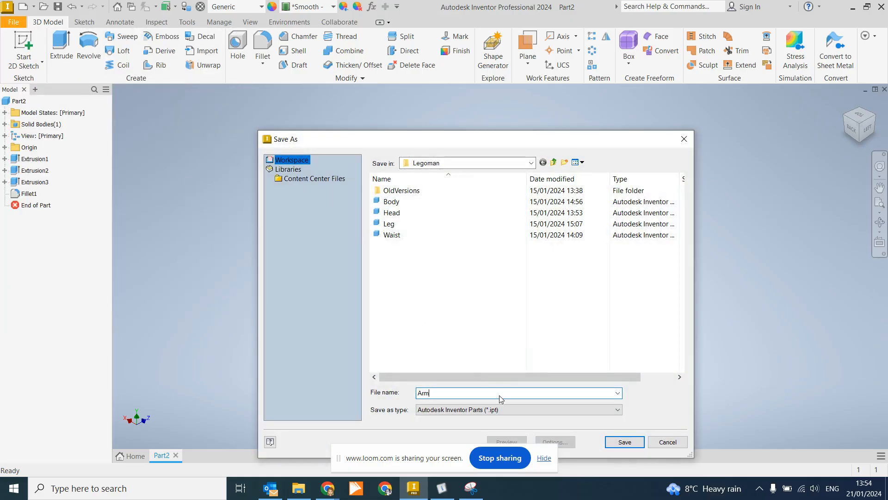
left_click(624, 442)
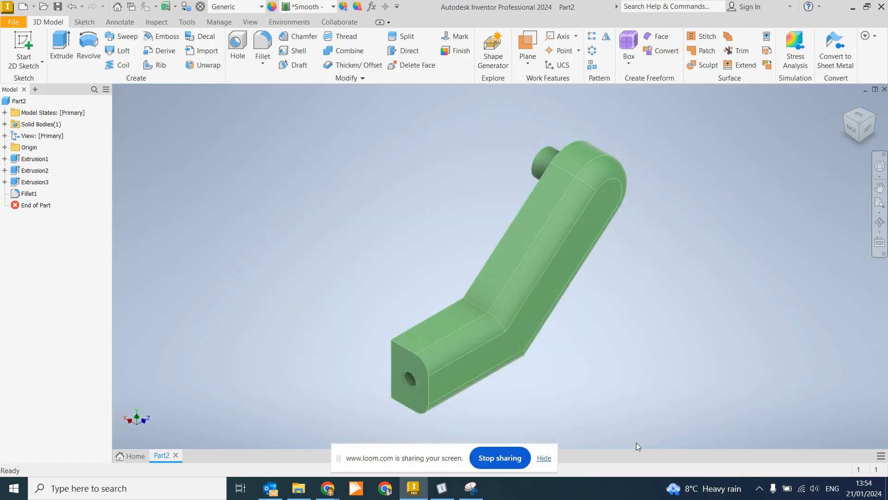